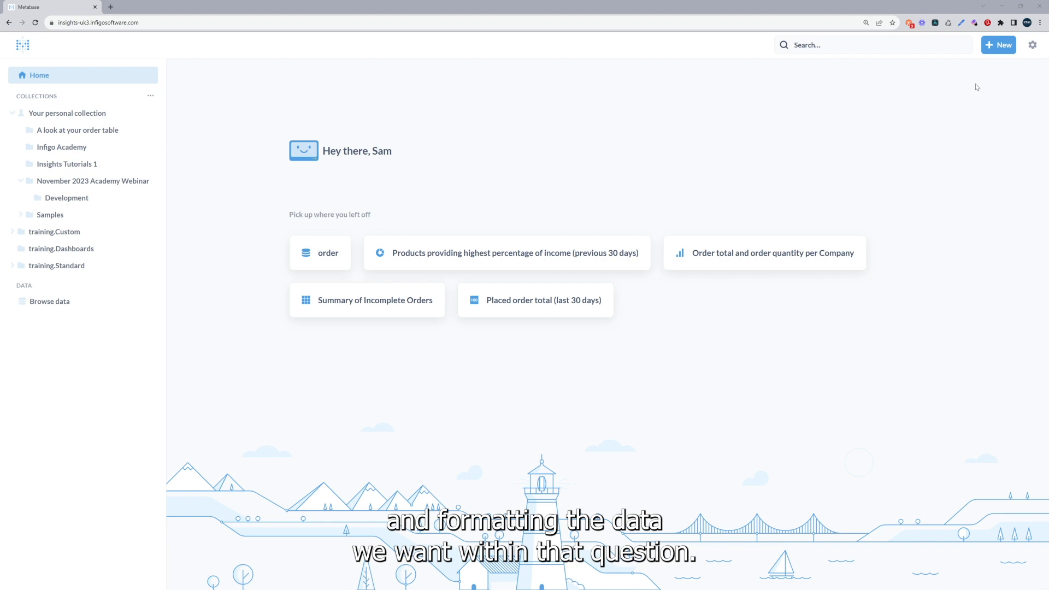
# Create a new question using the raw data table order from the training database as its starting data.
pyautogui.click(992, 52)
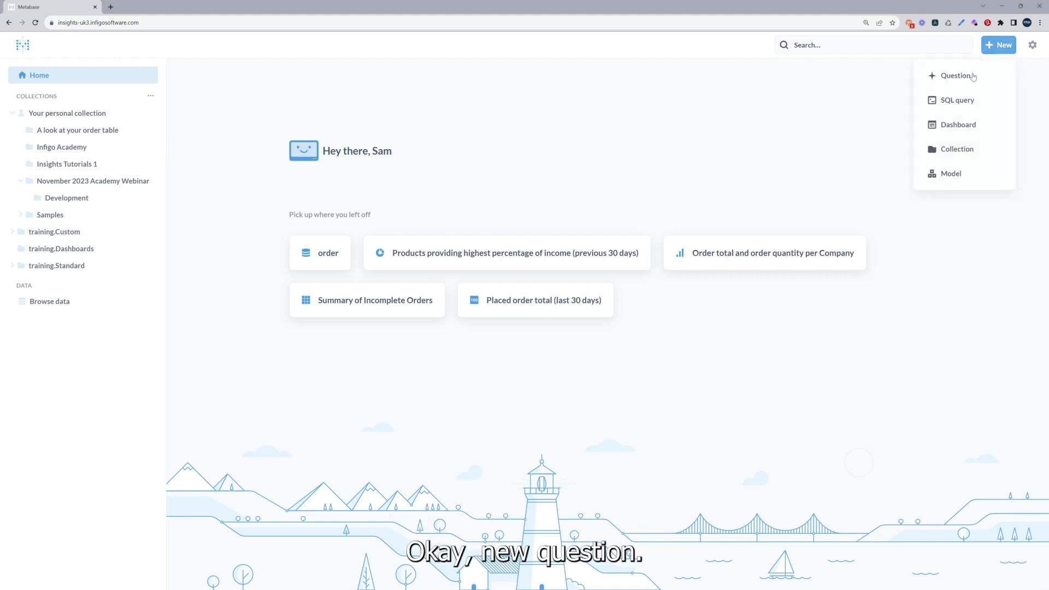
pyautogui.click(955, 74)
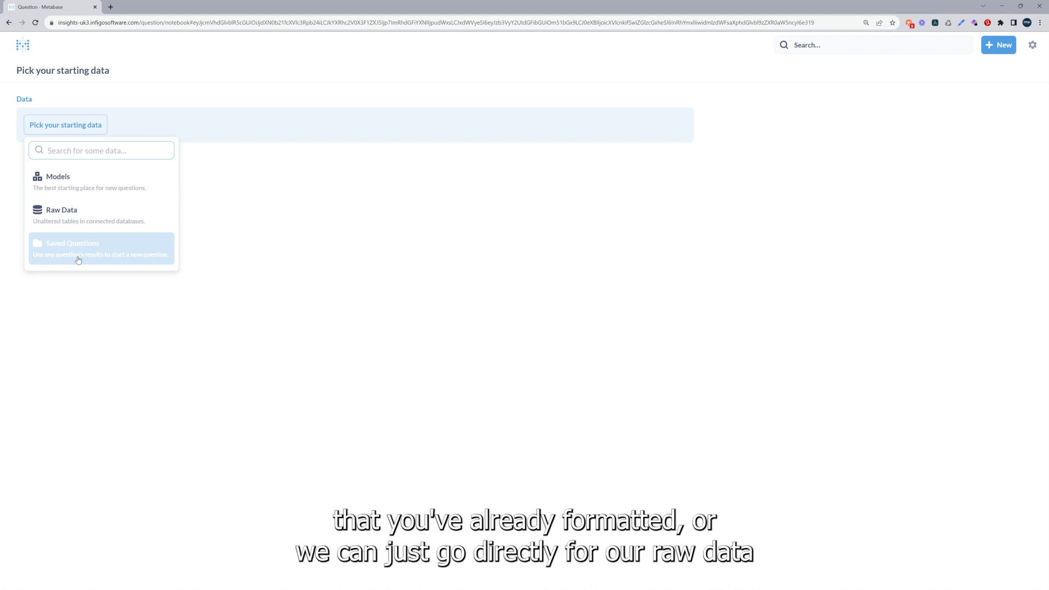
pyautogui.click(61, 217)
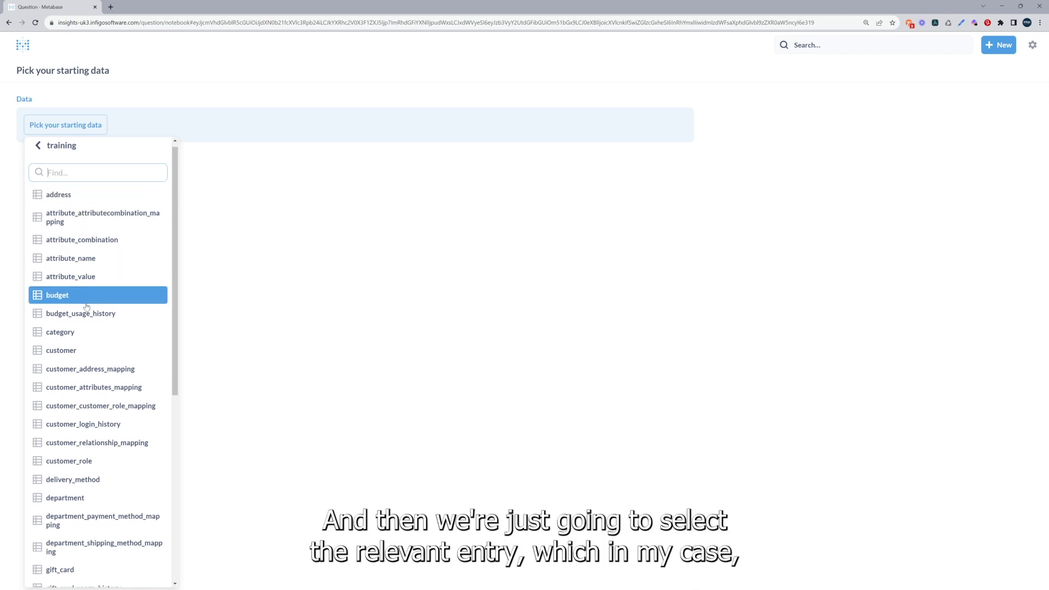
pyautogui.scroll(-2, 85, 306)
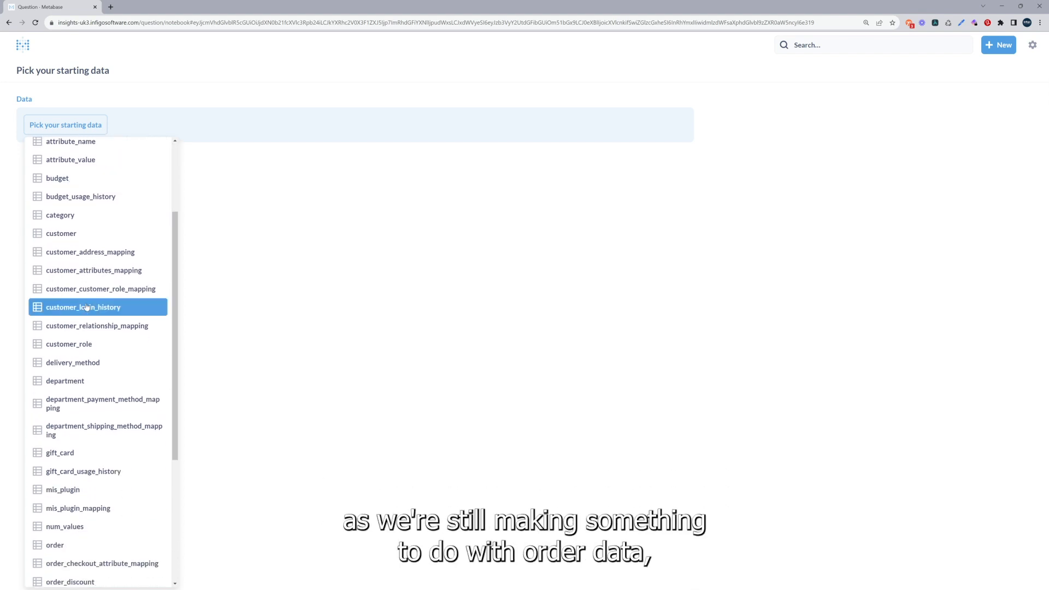
pyautogui.scroll(-1, 87, 307)
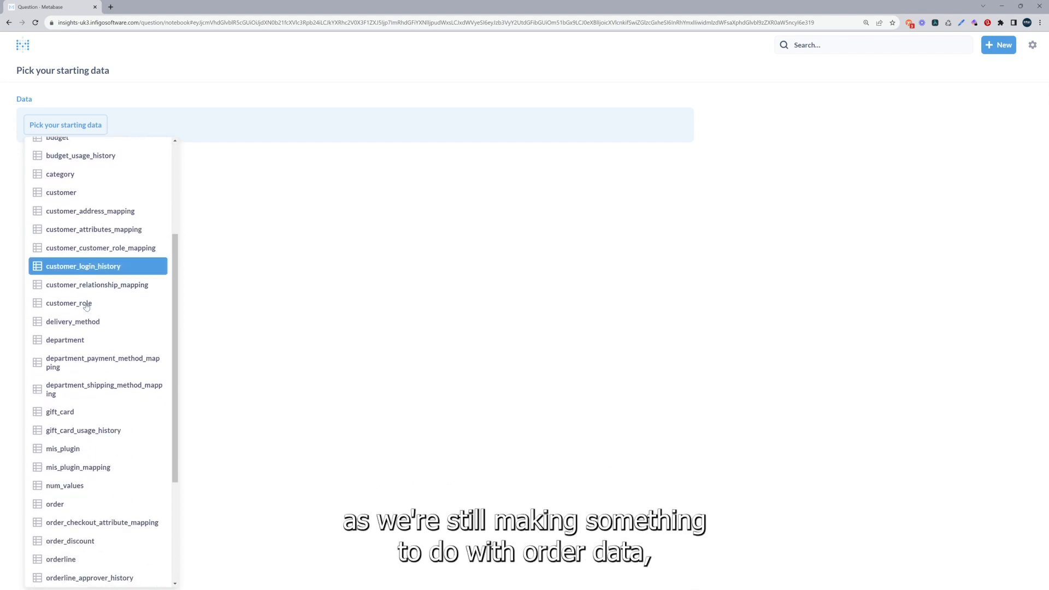
pyautogui.click(77, 505)
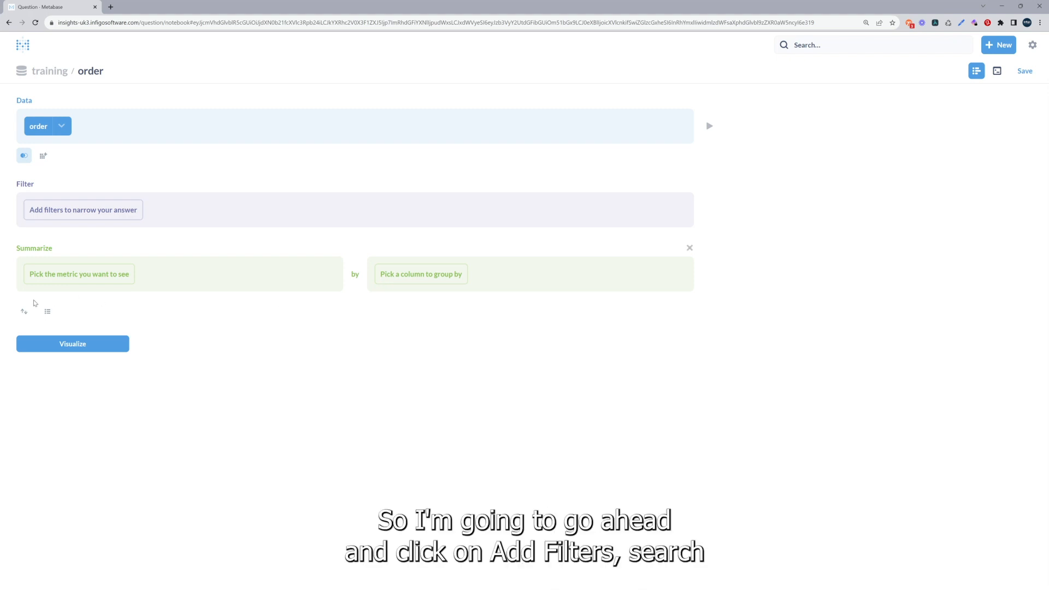
# Add a filter to the order question so that storefront_id is 66.
pyautogui.click(57, 211)
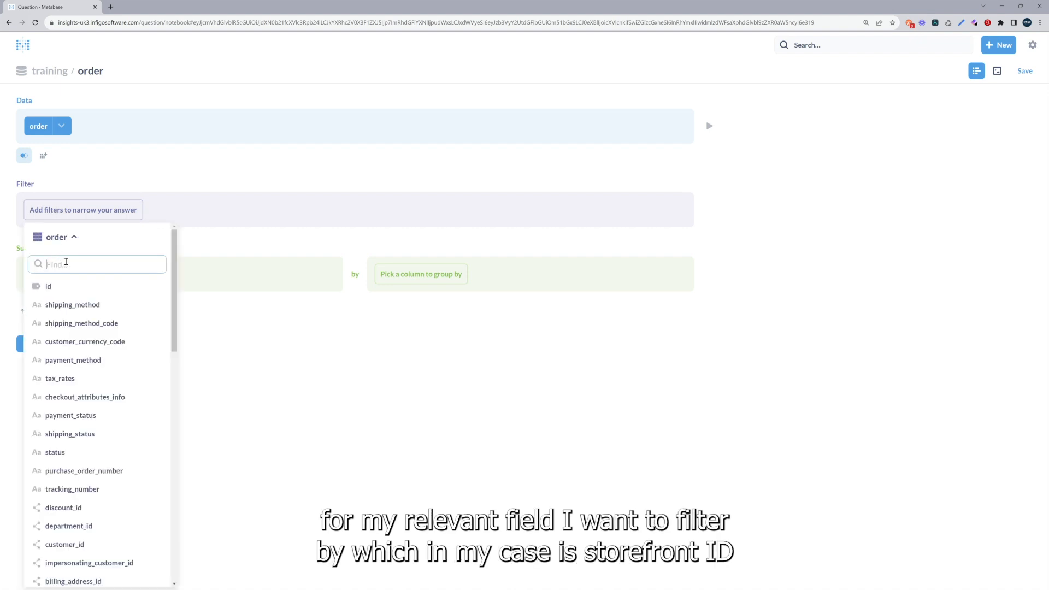
pyautogui.write('store')
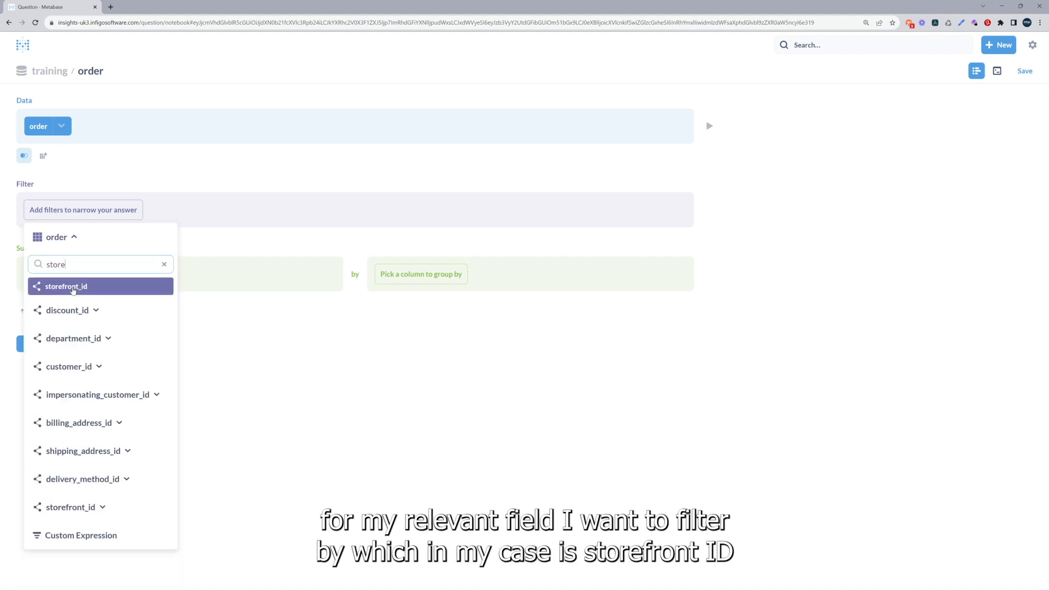
pyautogui.click(73, 291)
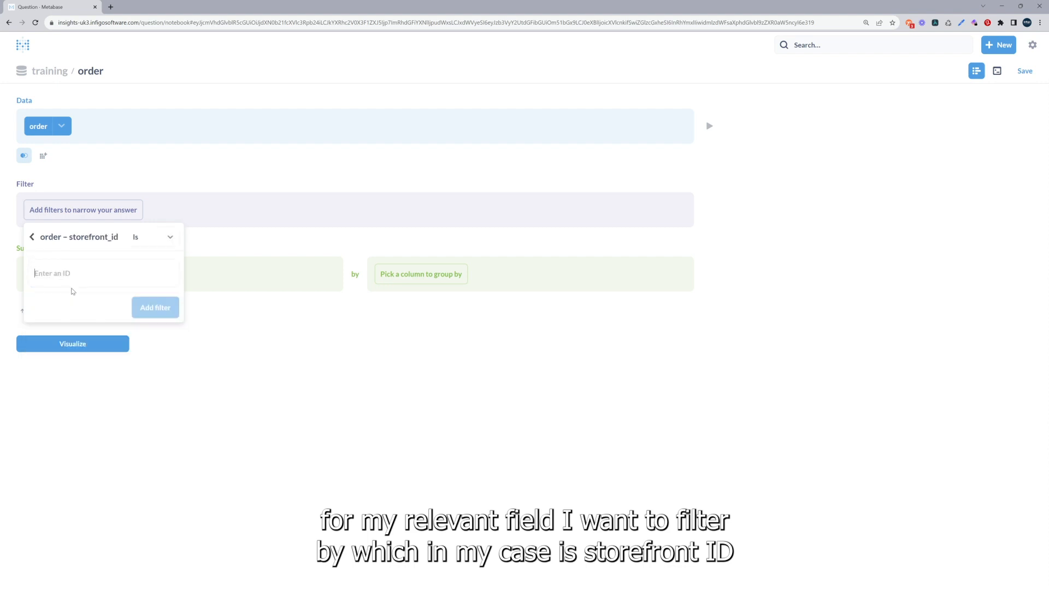
pyautogui.write('66')
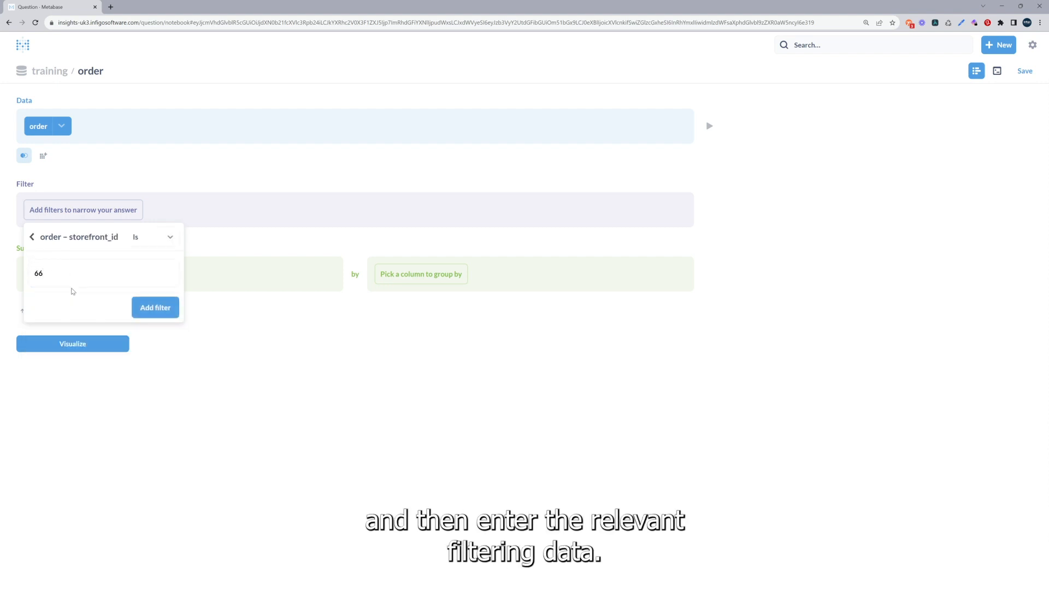
pyautogui.click(151, 307)
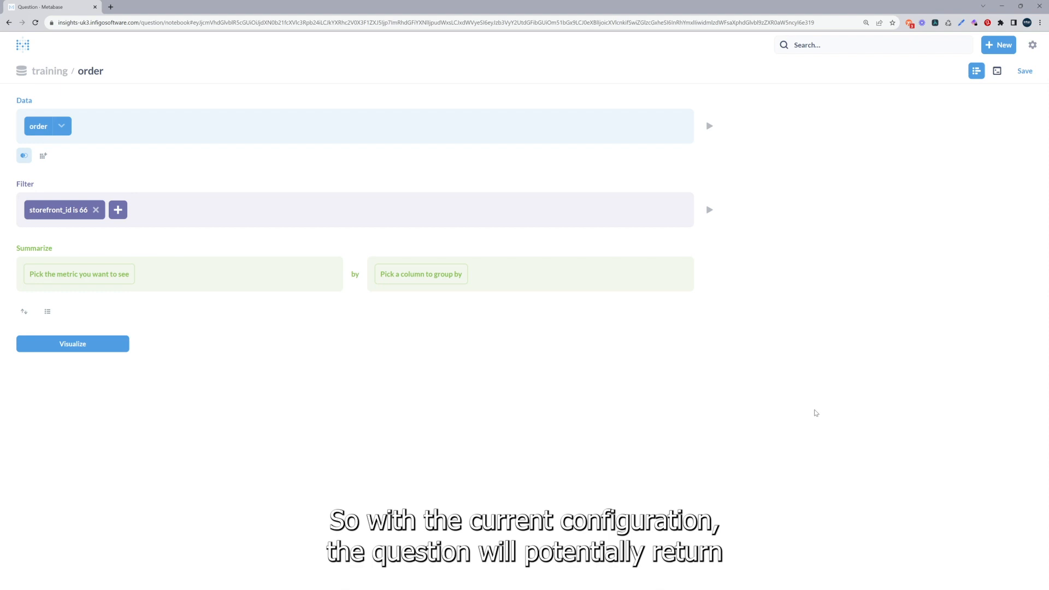
# Visualize the filtered orders, examine the total and created_date columns, and return to the question editor.
pyautogui.click(100, 344)
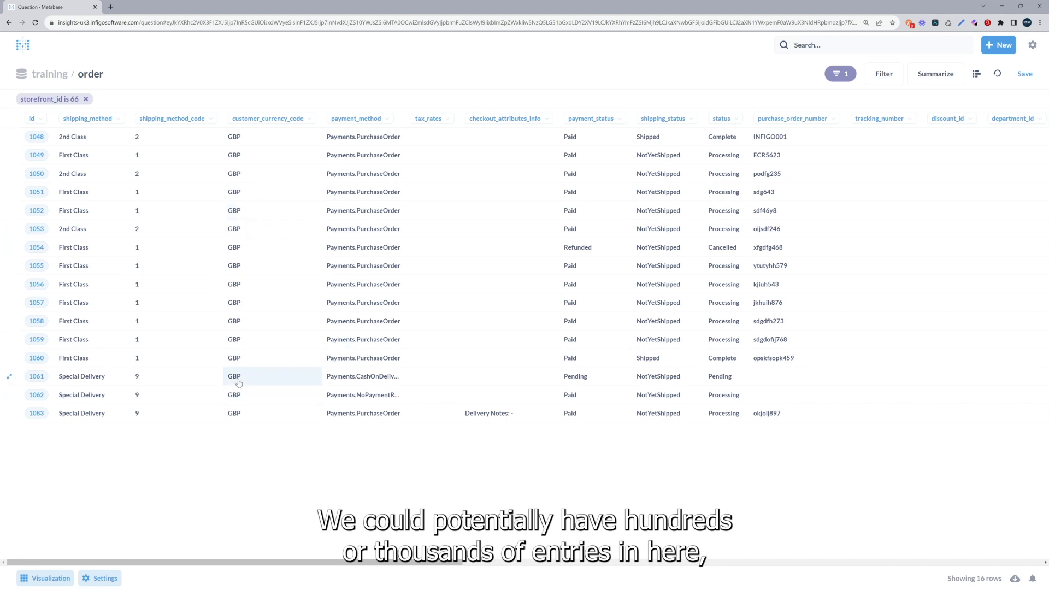
pyautogui.click(975, 75)
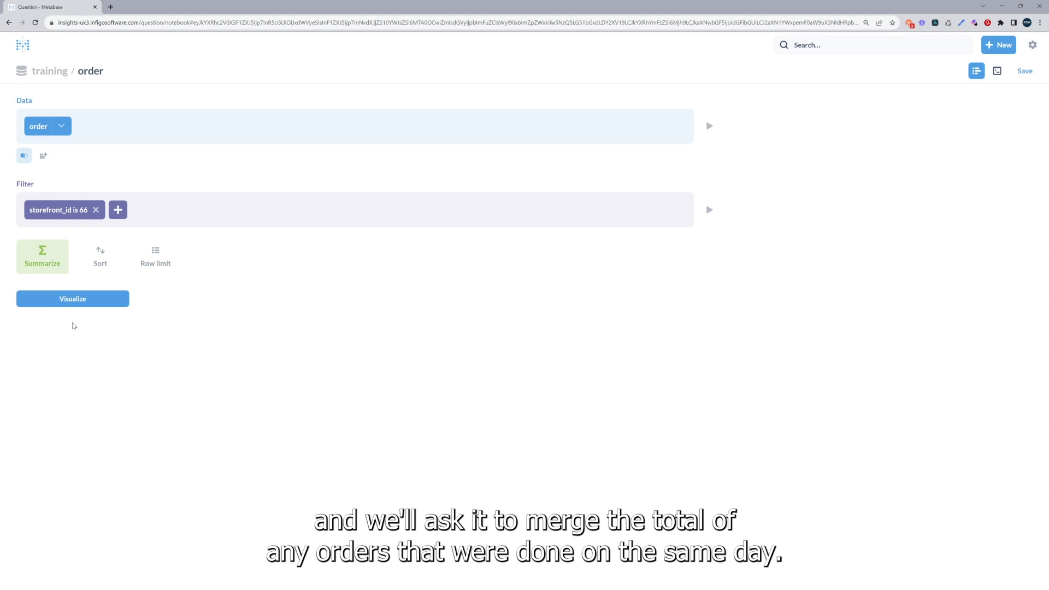
pyautogui.click(68, 302)
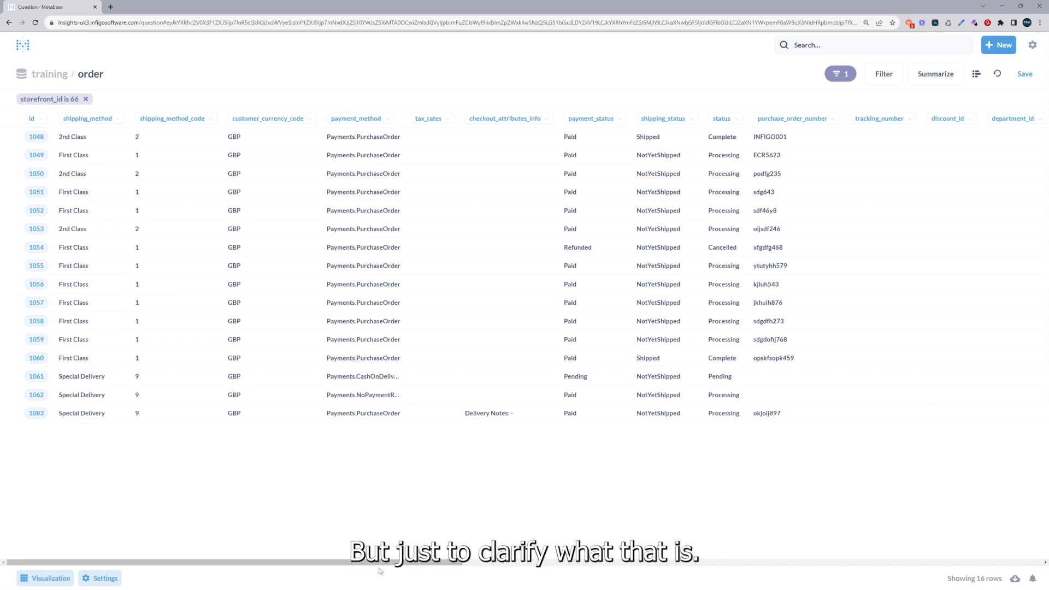
pyautogui.moveTo(426, 563); pyautogui.dragTo(994, 558)
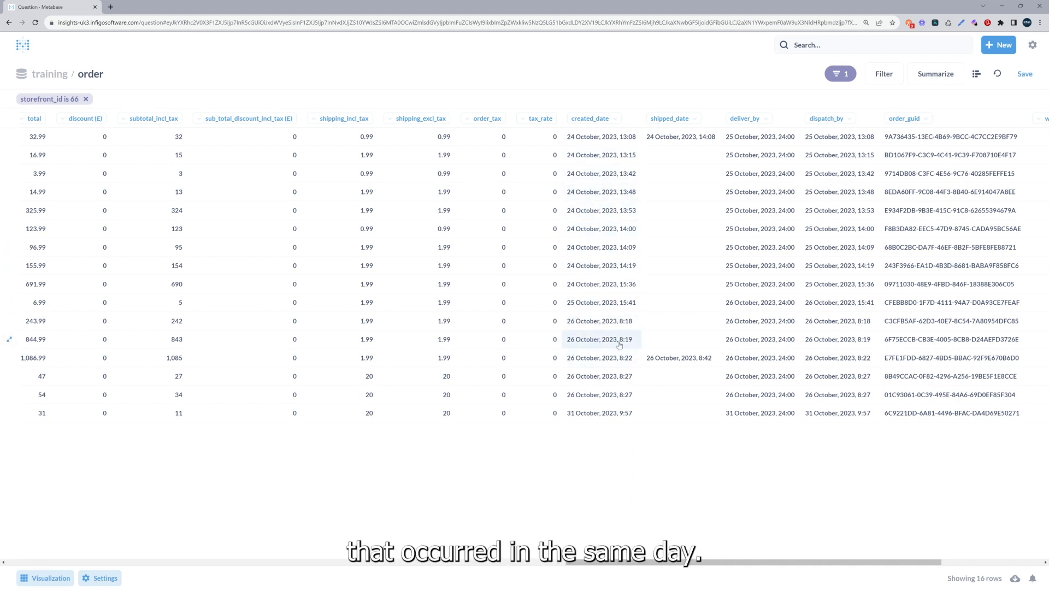
pyautogui.click(976, 76)
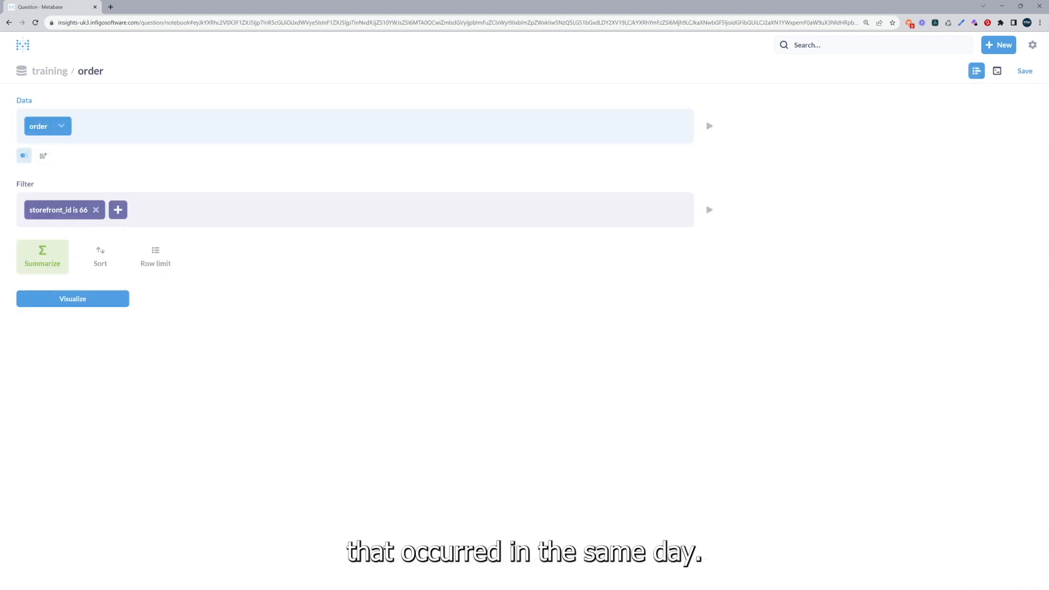
# Summarize the filtered orders by the sum of total, preview the result, and return to the question editor.
pyautogui.click(42, 255)
pyautogui.click(76, 276)
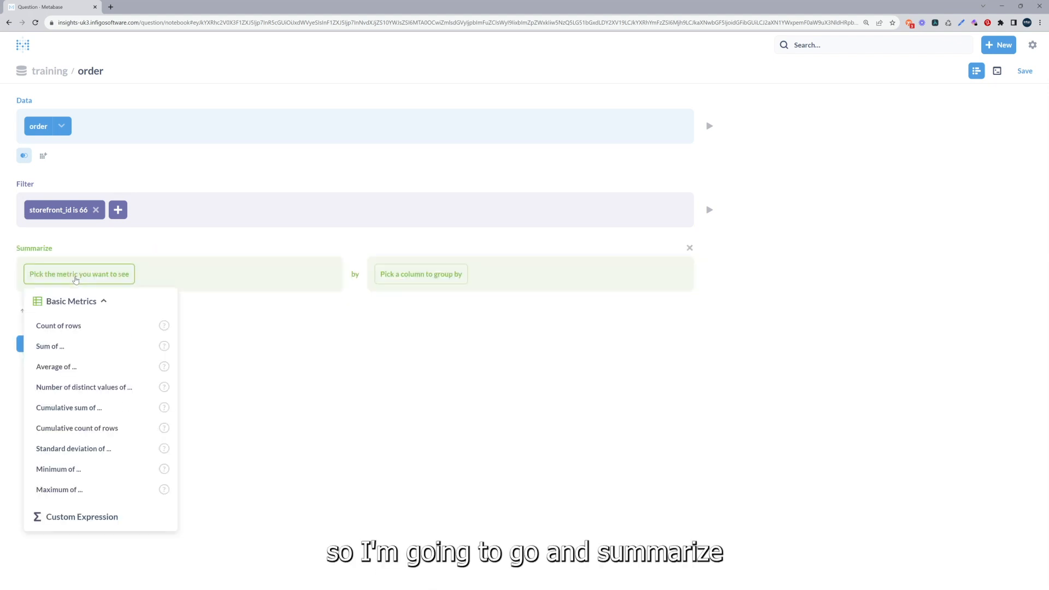
pyautogui.click(68, 345)
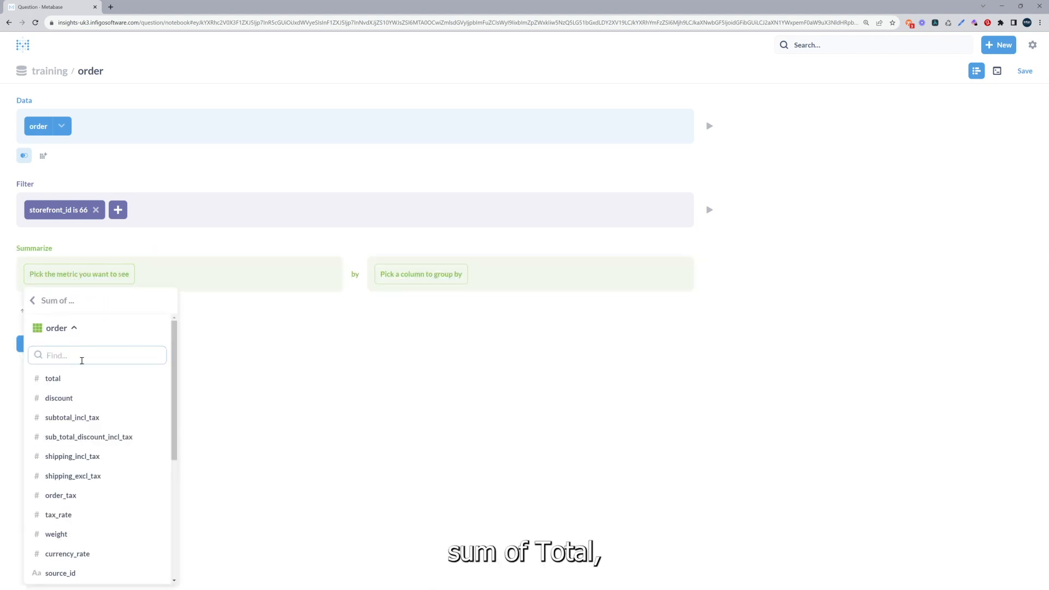
pyautogui.write('tot')
pyautogui.click(68, 350)
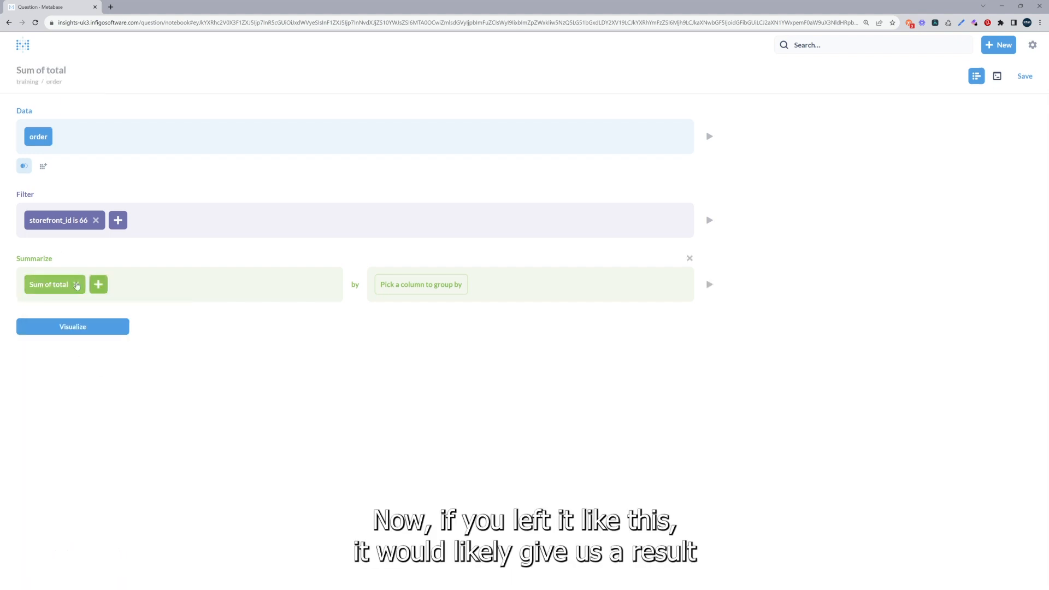
pyautogui.click(54, 332)
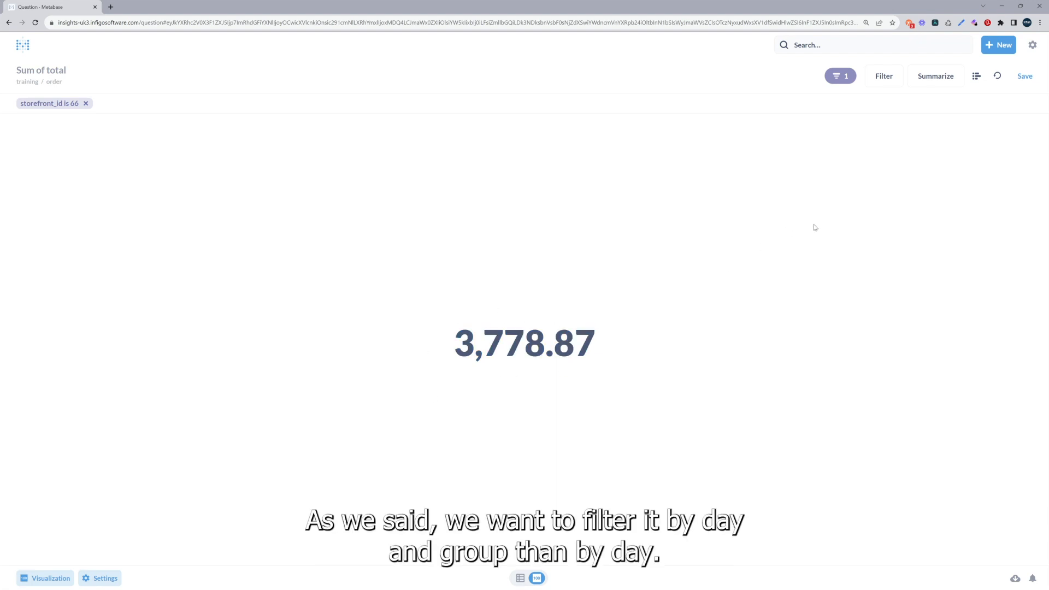
pyautogui.click(976, 76)
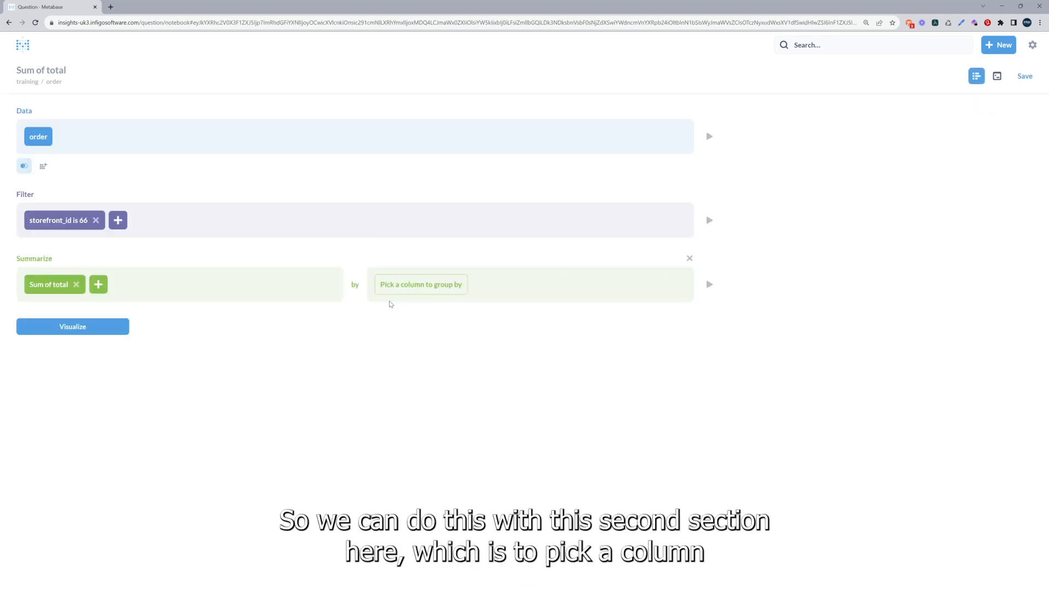
# Group the sum of total by created_date, with the grouping interval set to Day.
pyautogui.click(427, 293)
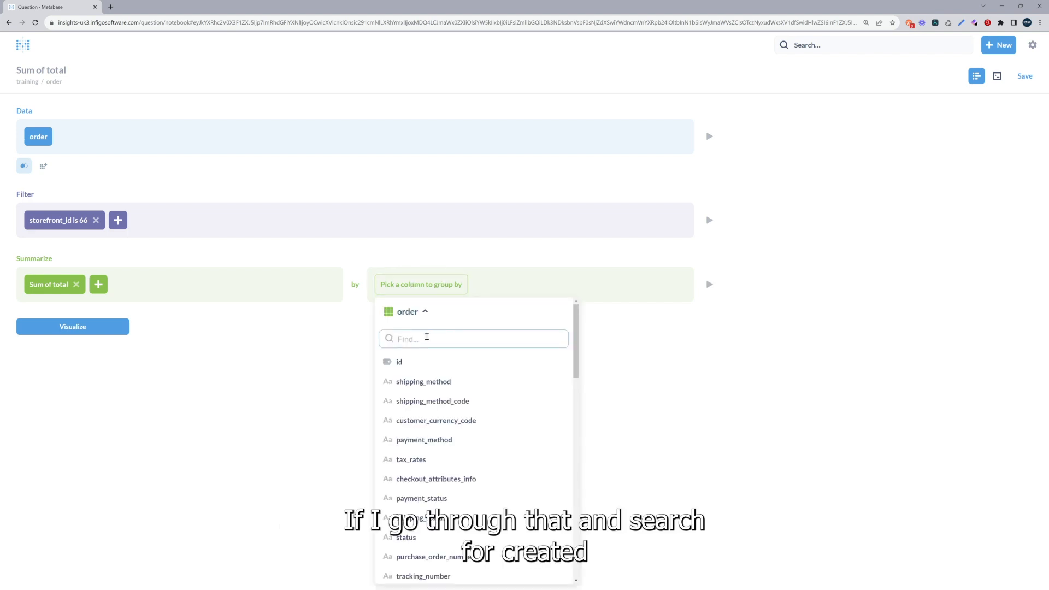
pyautogui.write('create')
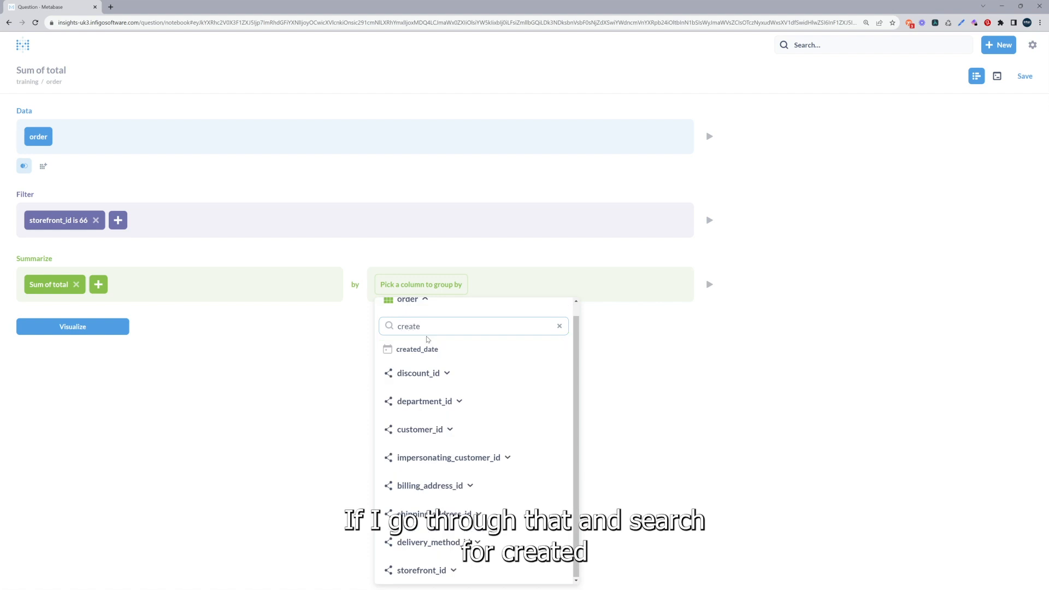
pyautogui.click(432, 352)
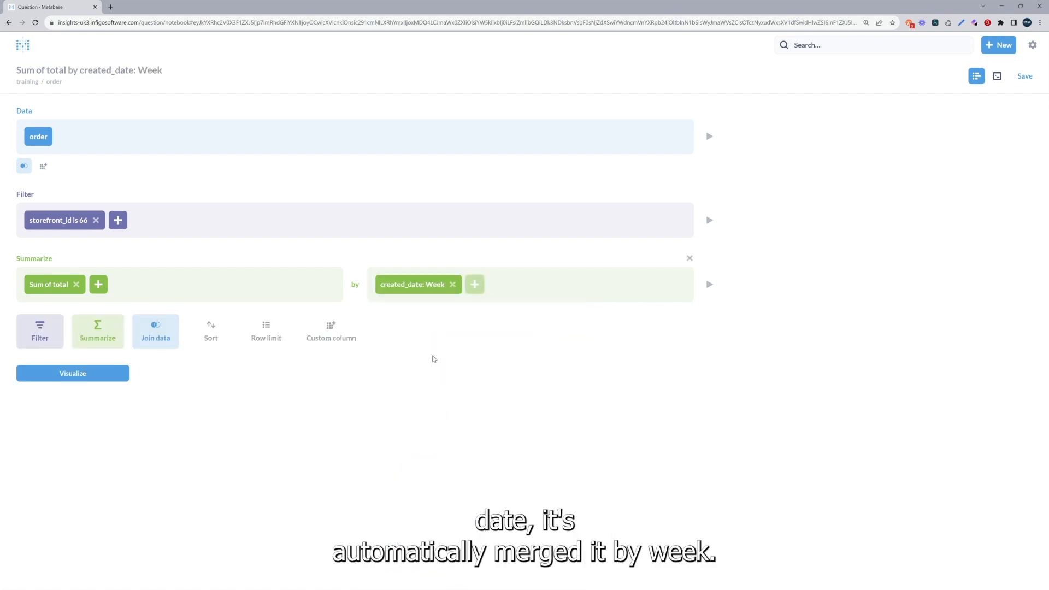
pyautogui.click(424, 290)
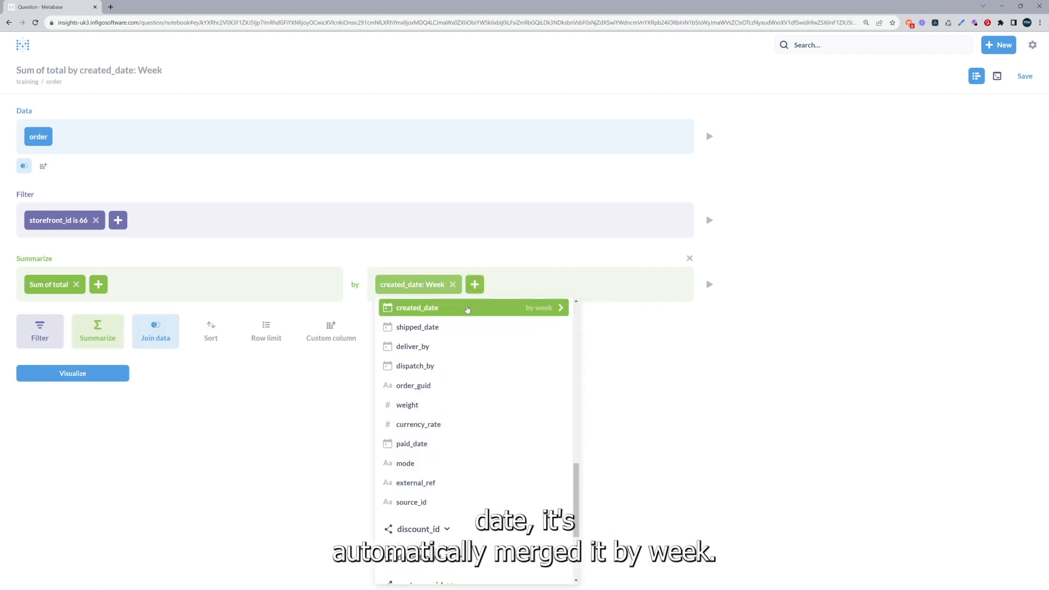
pyautogui.click(552, 309)
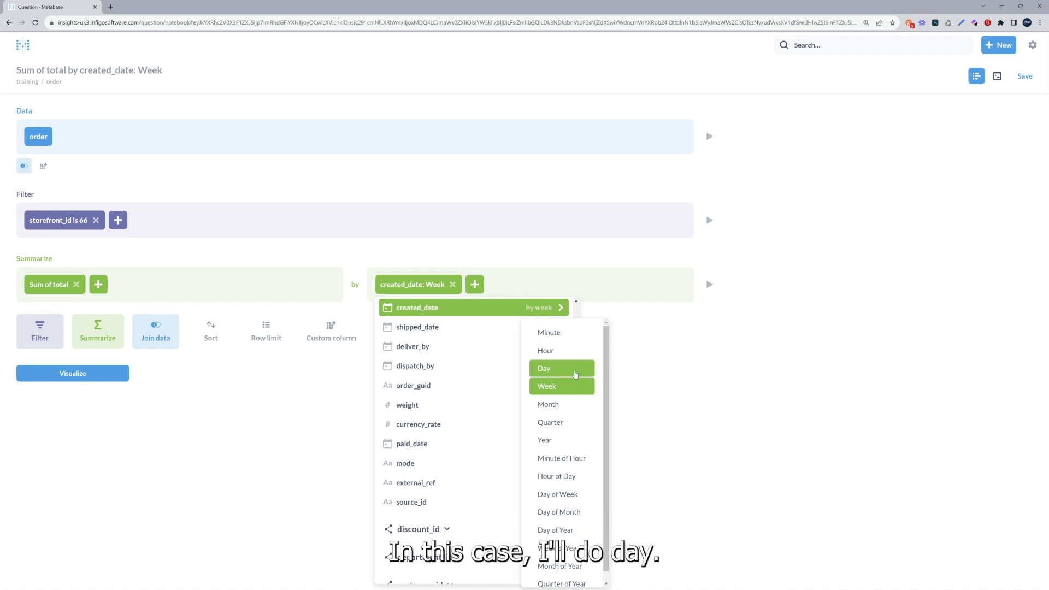
pyautogui.click(571, 373)
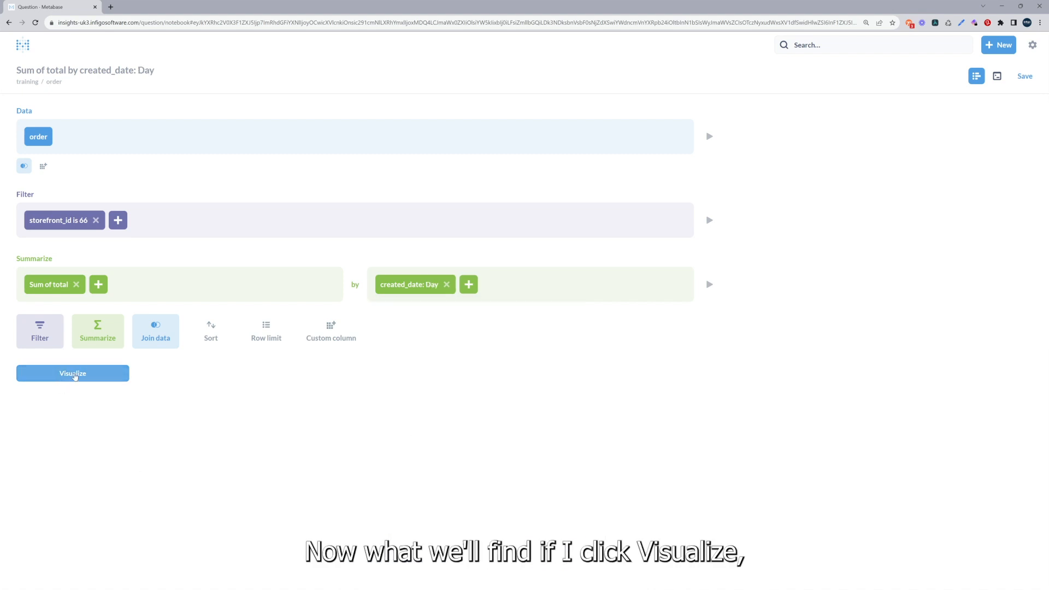
# Visualize the grouped question, view its data as a table, and return to the line chart.
pyautogui.click(73, 374)
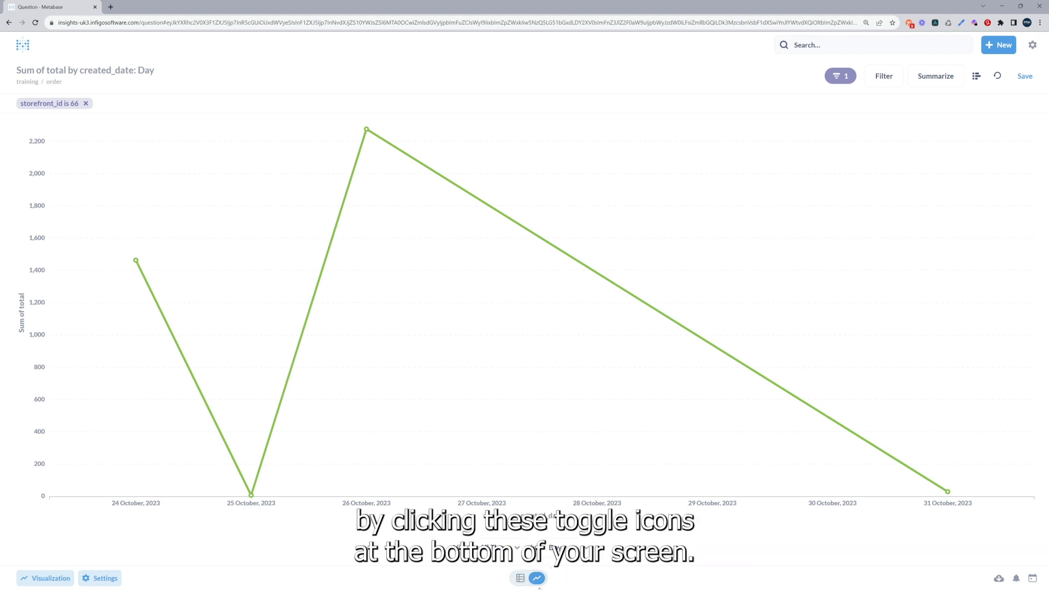
pyautogui.click(520, 578)
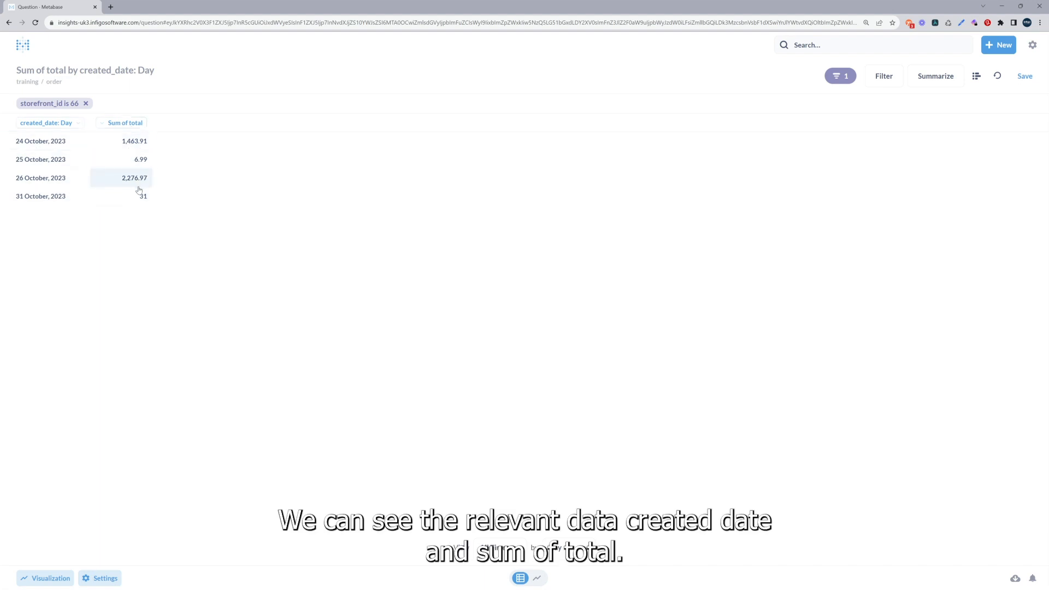
pyautogui.click(537, 578)
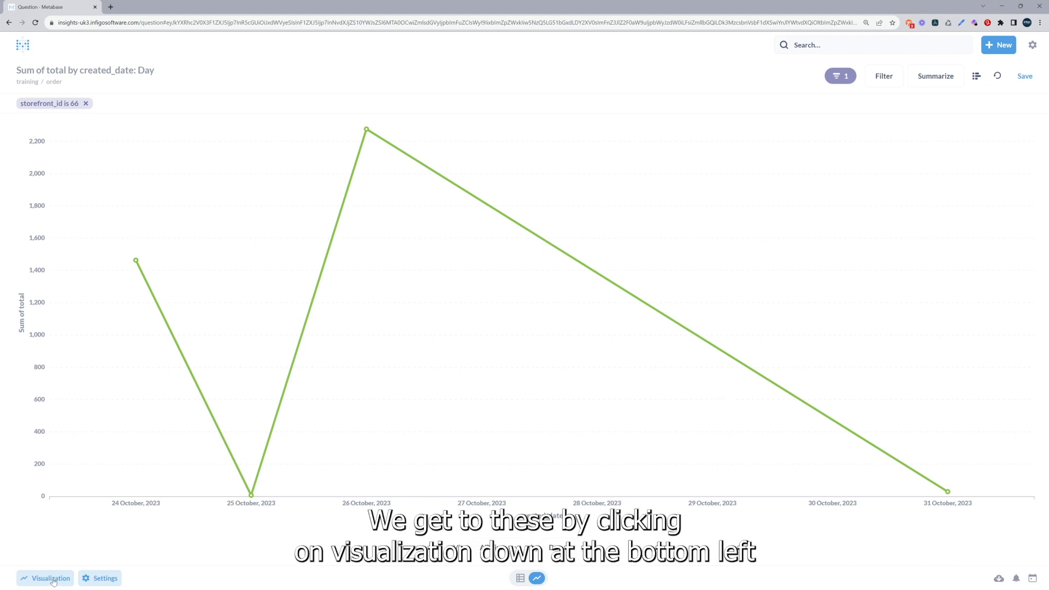
# Change the line chart to a bar chart, try the pie visualization, and return to the bar chart.
pyautogui.click(37, 583)
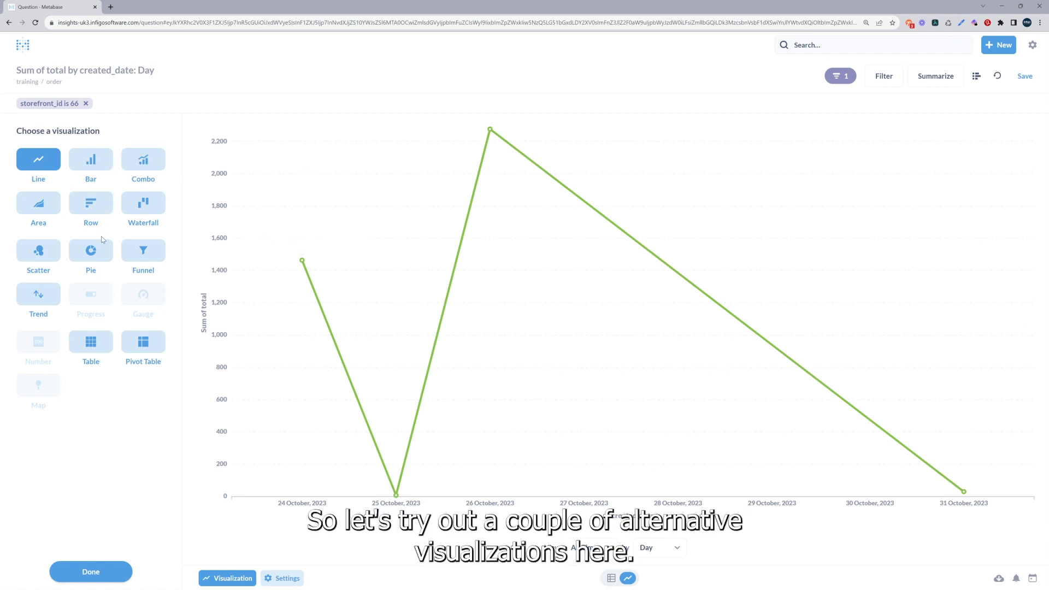
pyautogui.click(92, 159)
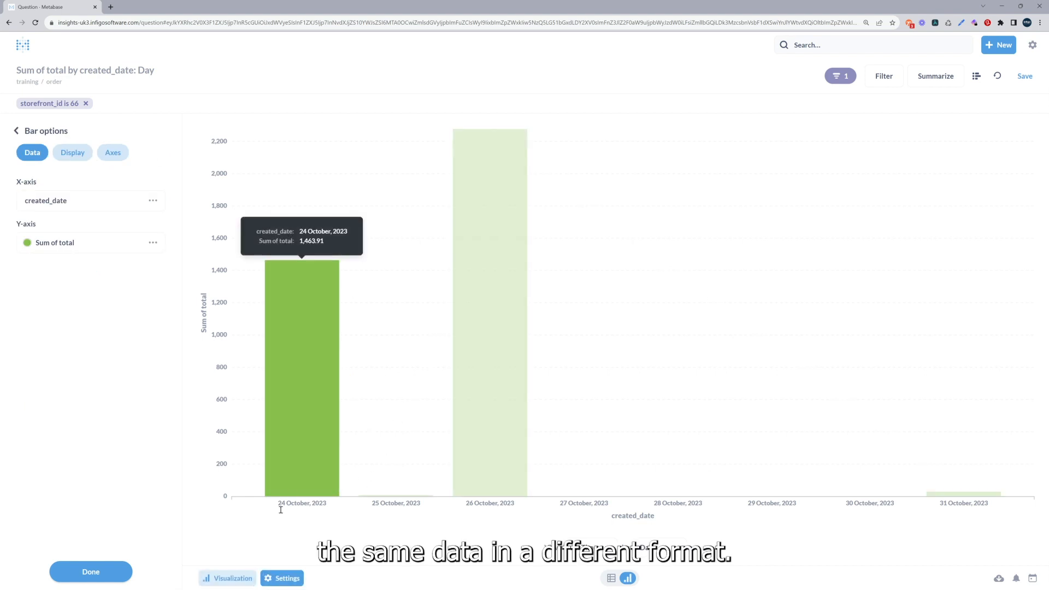
pyautogui.click(230, 579)
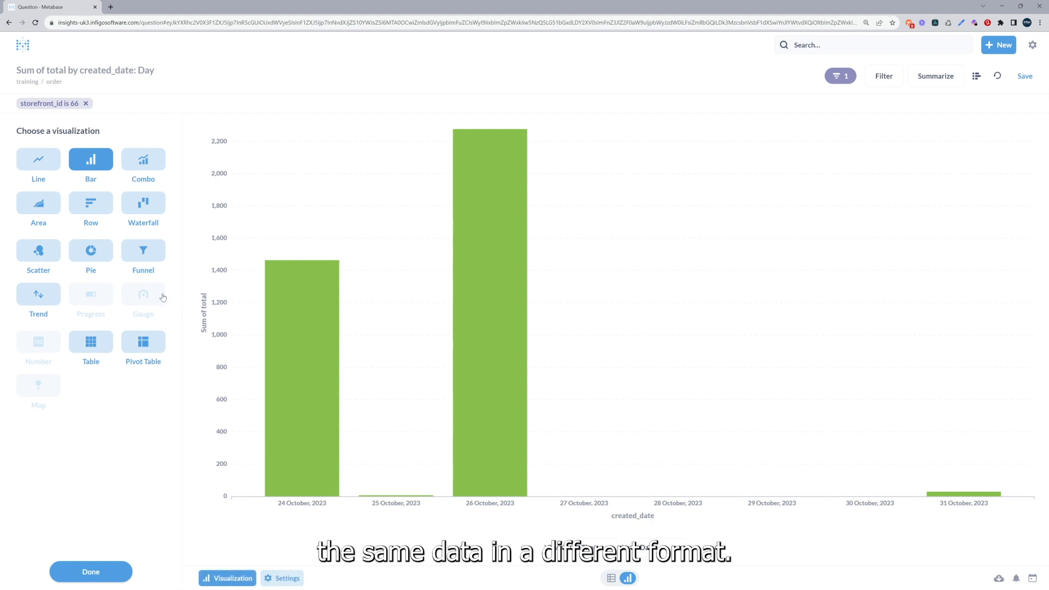
pyautogui.click(91, 251)
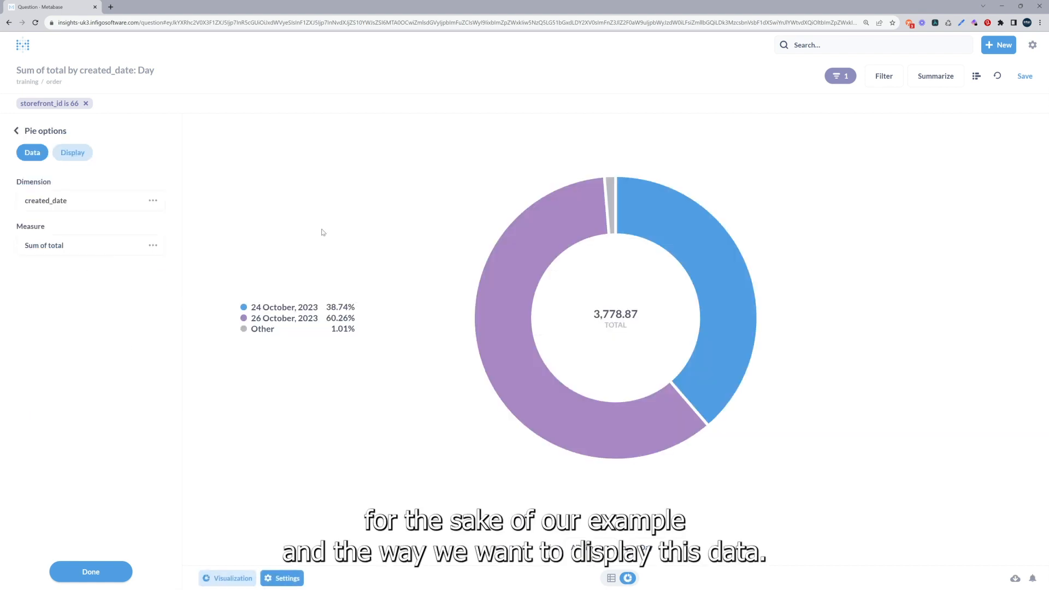
pyautogui.click(233, 579)
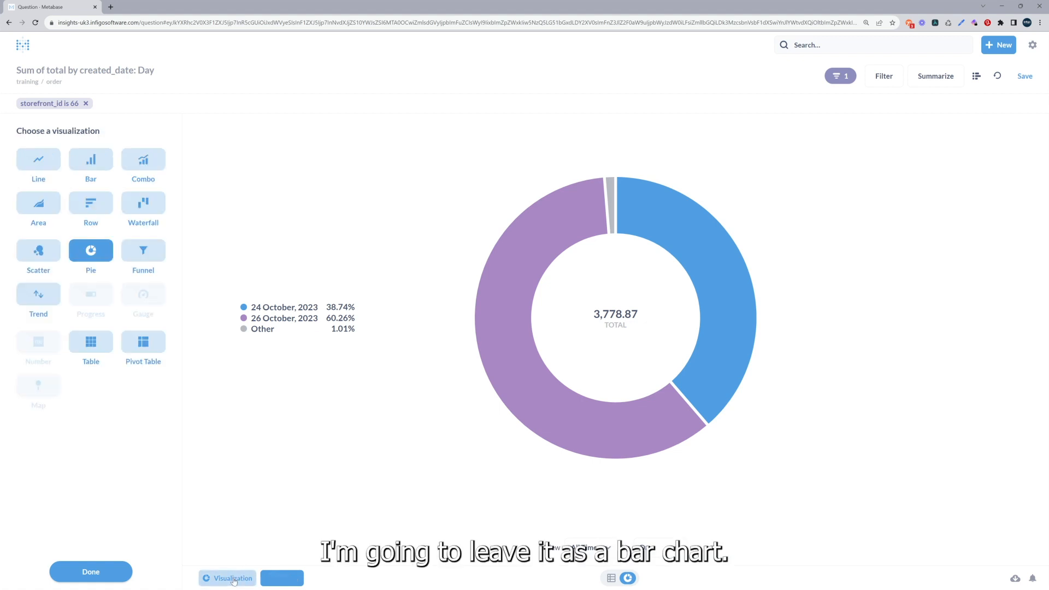
pyautogui.click(90, 159)
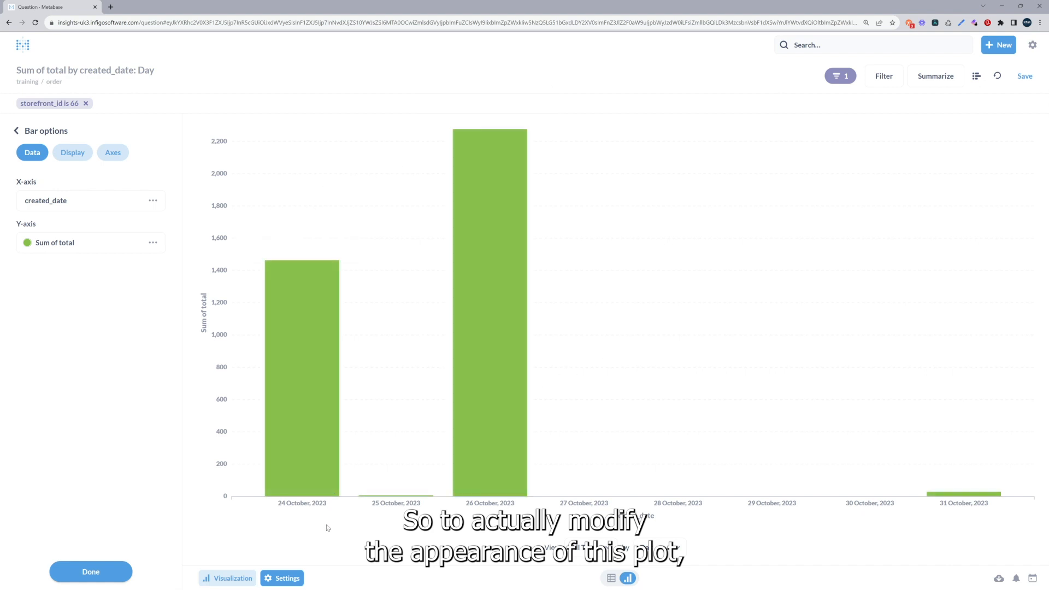
# Turn on the display of values on the bar chart's data points.
pyautogui.click(289, 580)
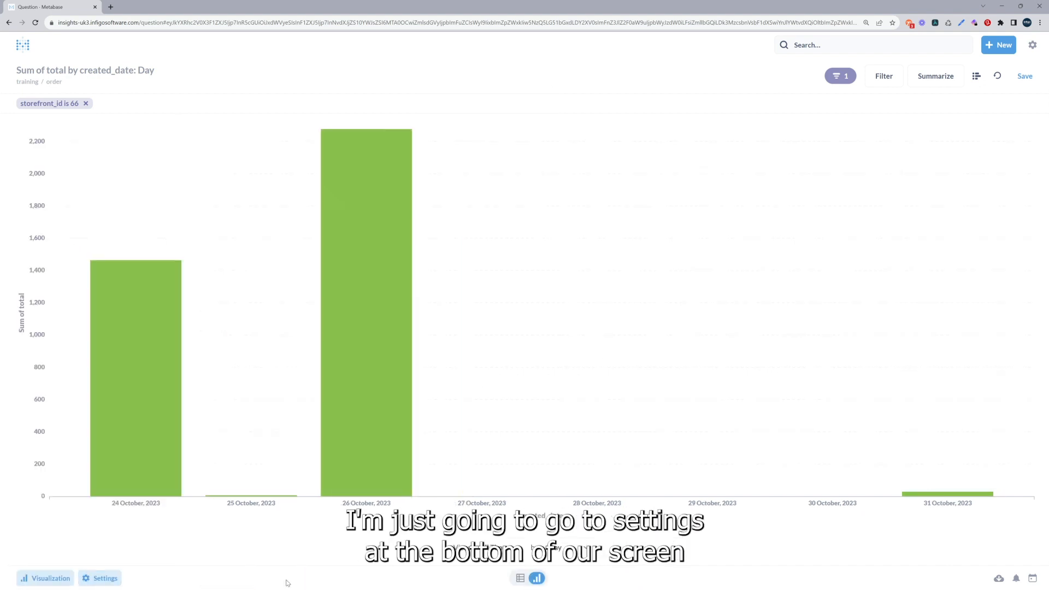
pyautogui.click(100, 578)
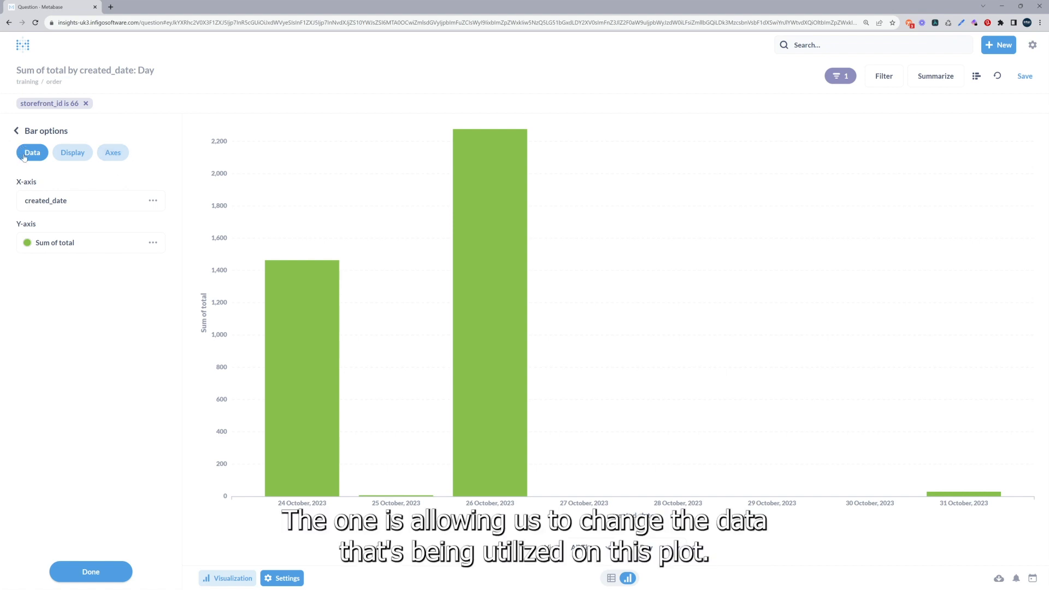
pyautogui.click(72, 153)
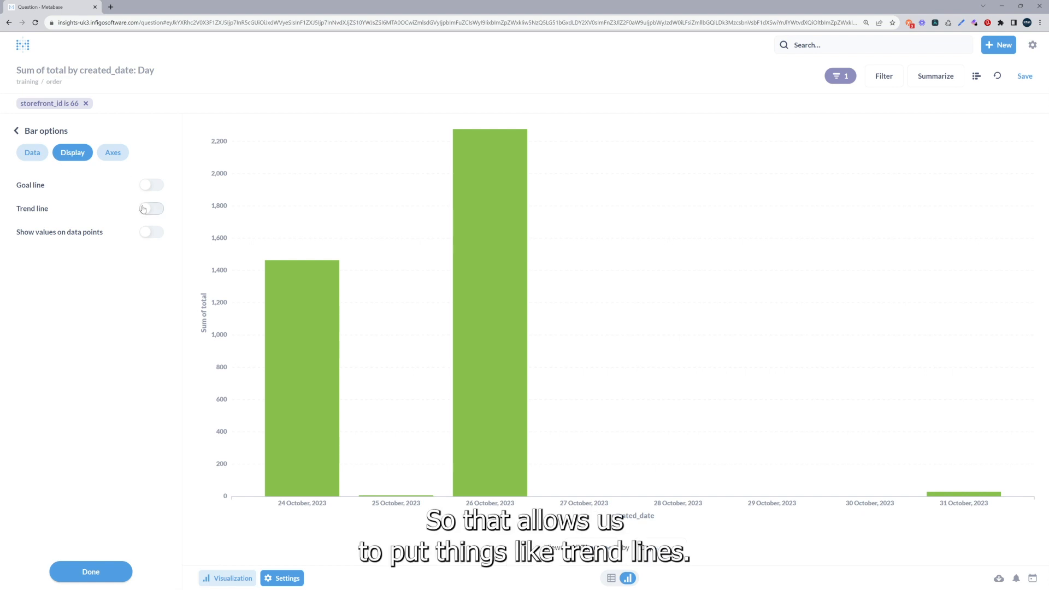
pyautogui.click(148, 234)
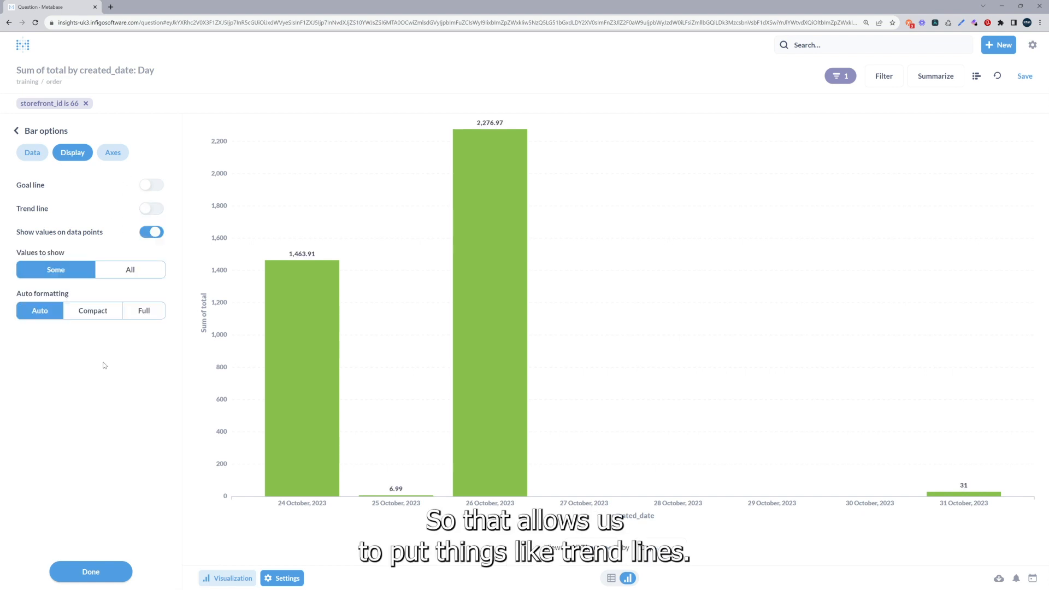
# Rename the bar chart's y-axis label to Total and hide the x-axis label.
pyautogui.click(111, 155)
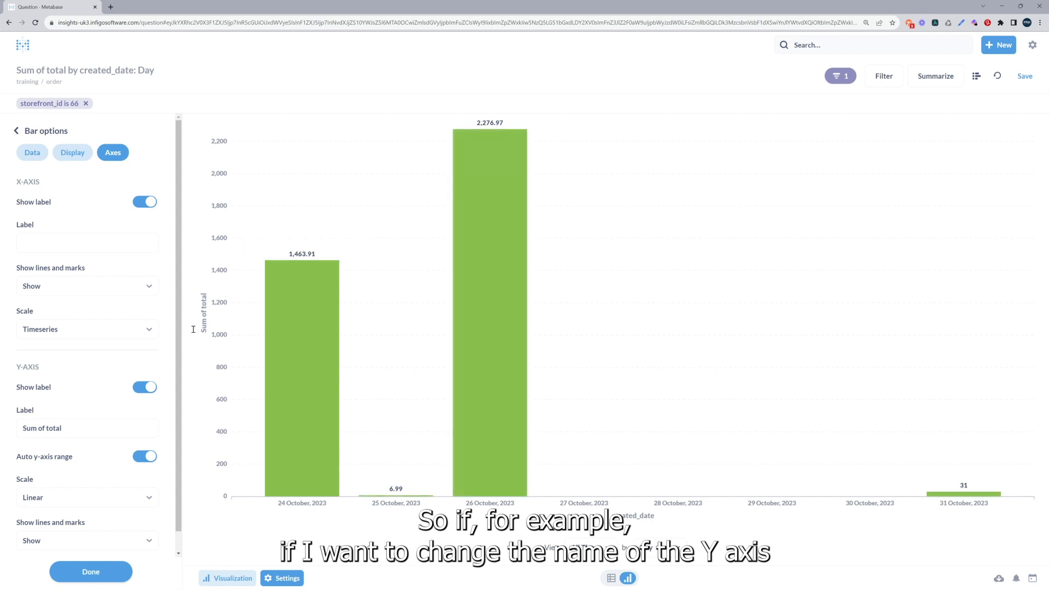
pyautogui.scroll(-1, 44, 241)
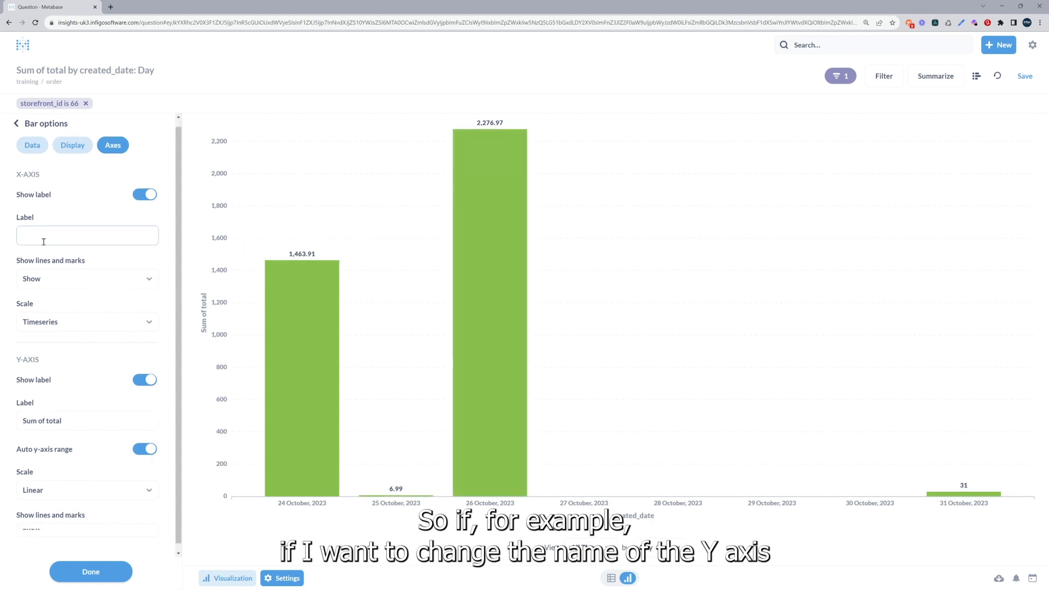
pyautogui.click(82, 408)
pyautogui.moveTo(82, 407); pyautogui.dragTo(21, 408)
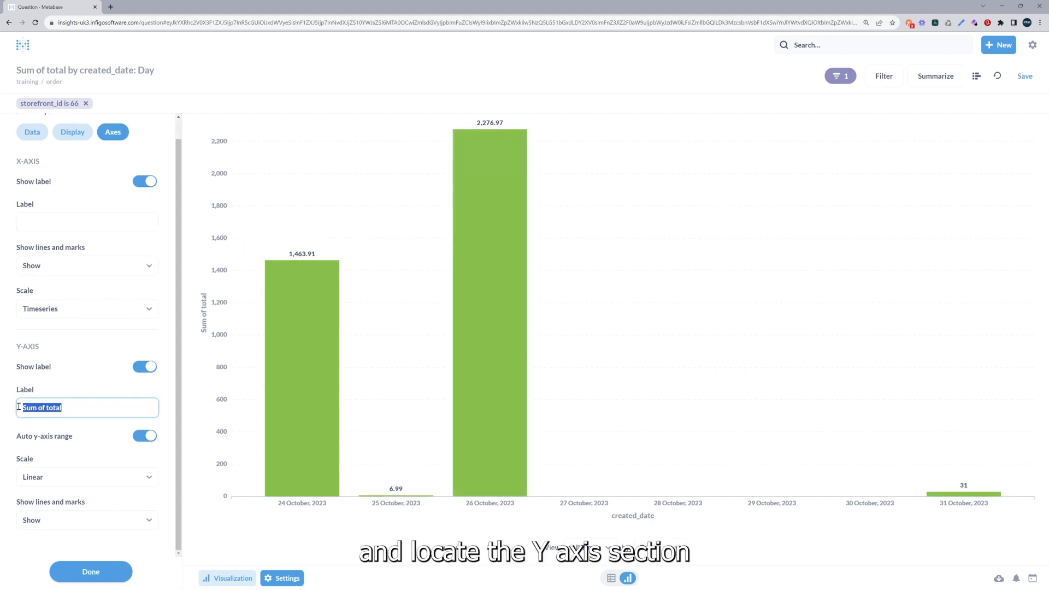
pyautogui.write('Total')
pyautogui.click(75, 386)
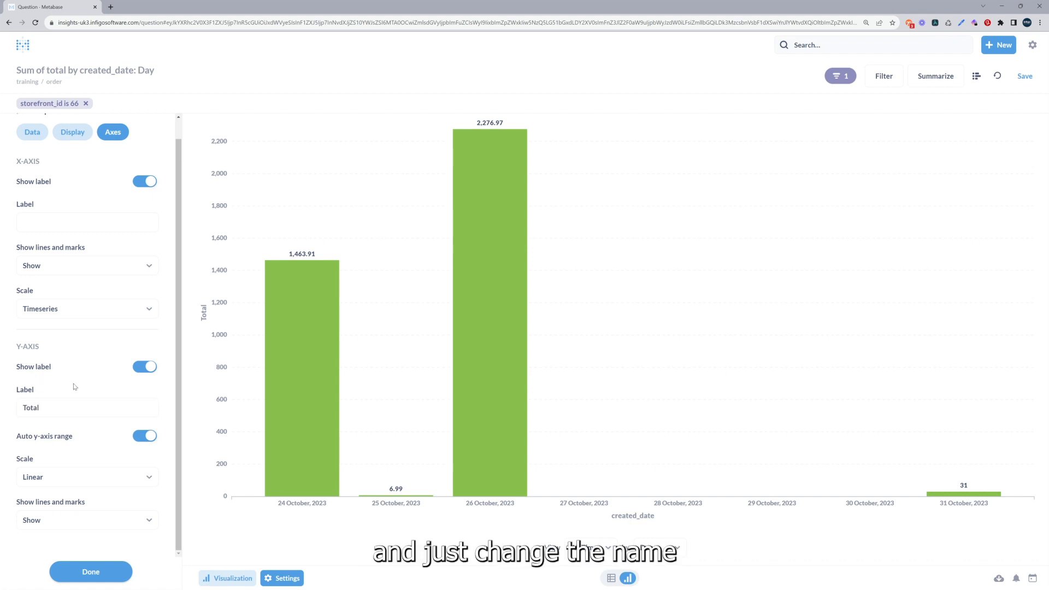
pyautogui.scroll(1, 74, 387)
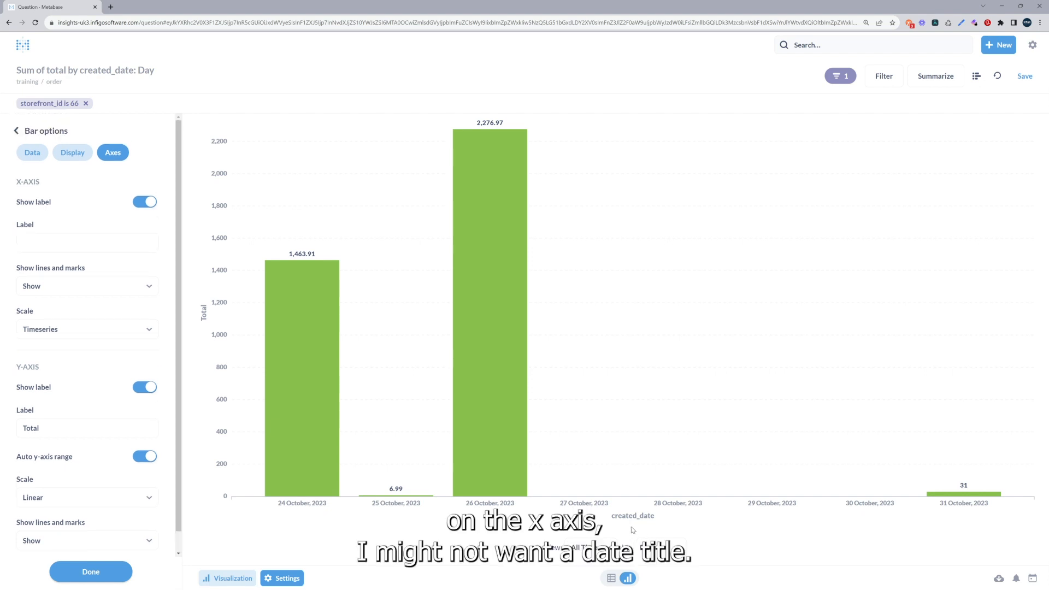
pyautogui.click(146, 202)
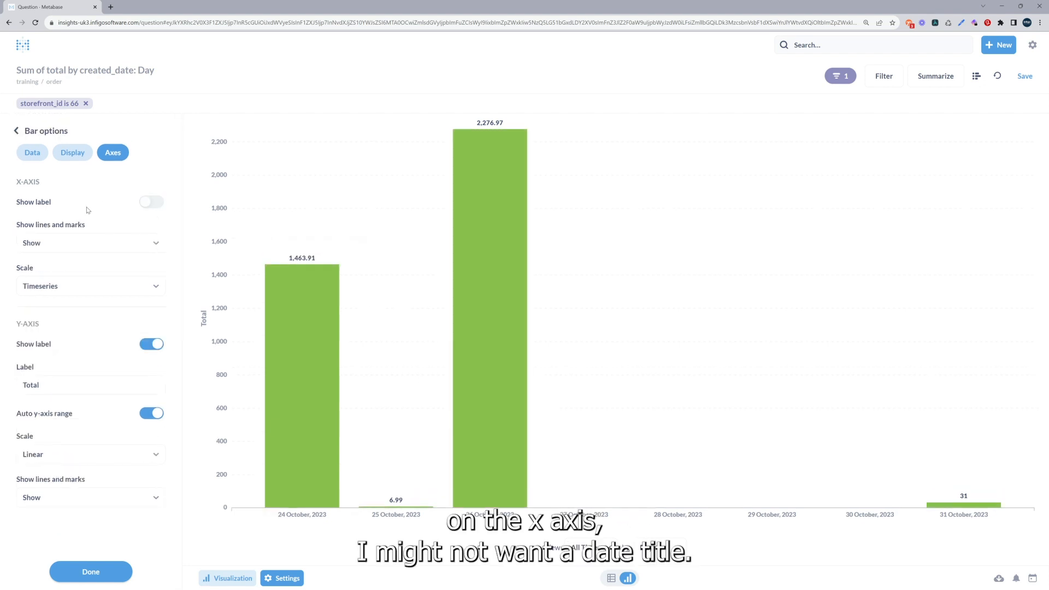
# Recolor the Sum of total series muted purple, format its values as pounds with the y-axis on the right, and finish the chart settings.
pyautogui.click(24, 153)
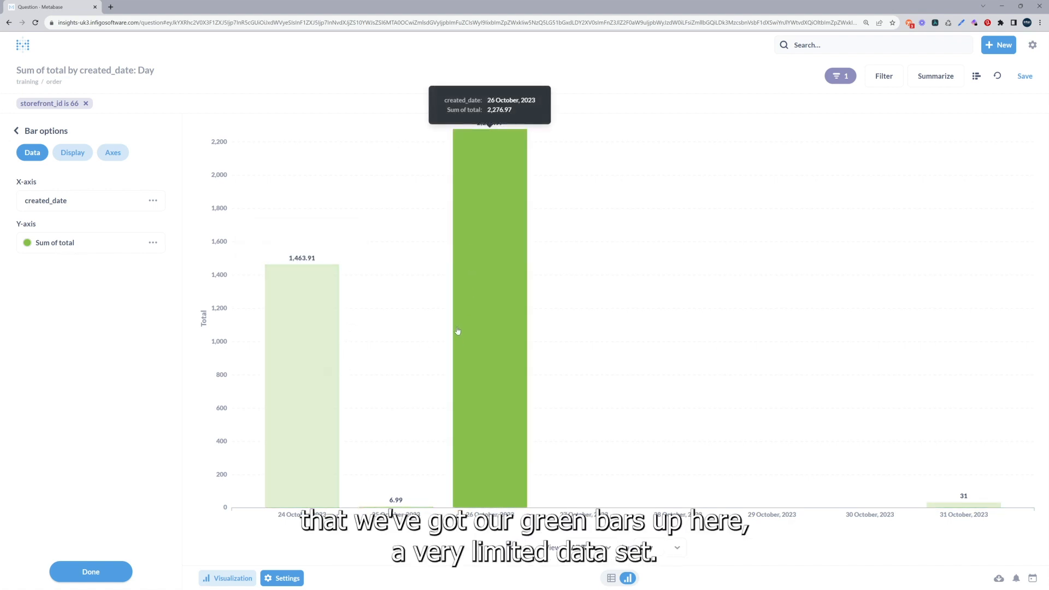
pyautogui.click(27, 247)
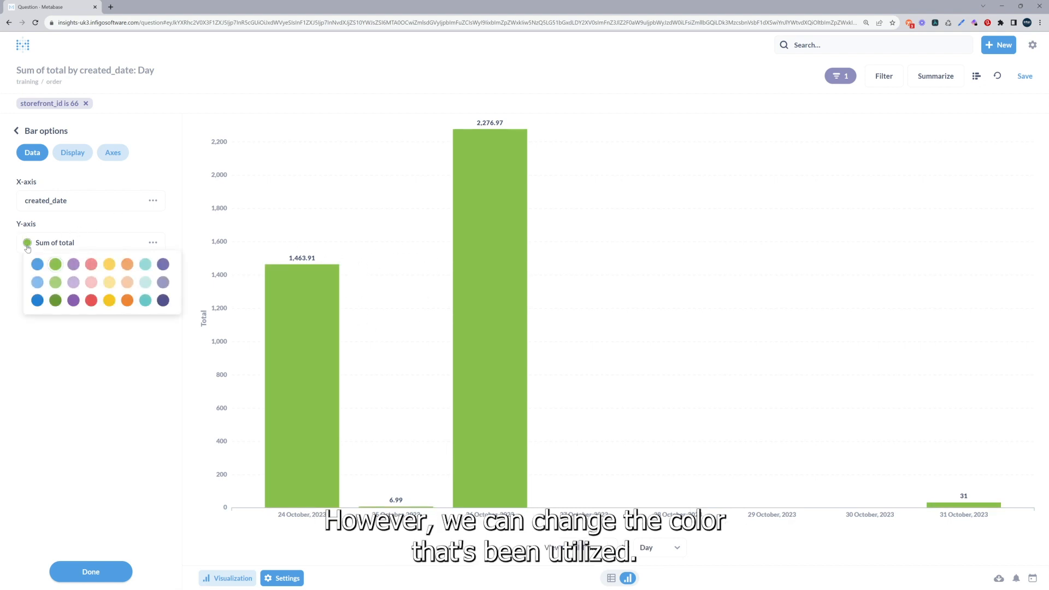
pyautogui.click(109, 283)
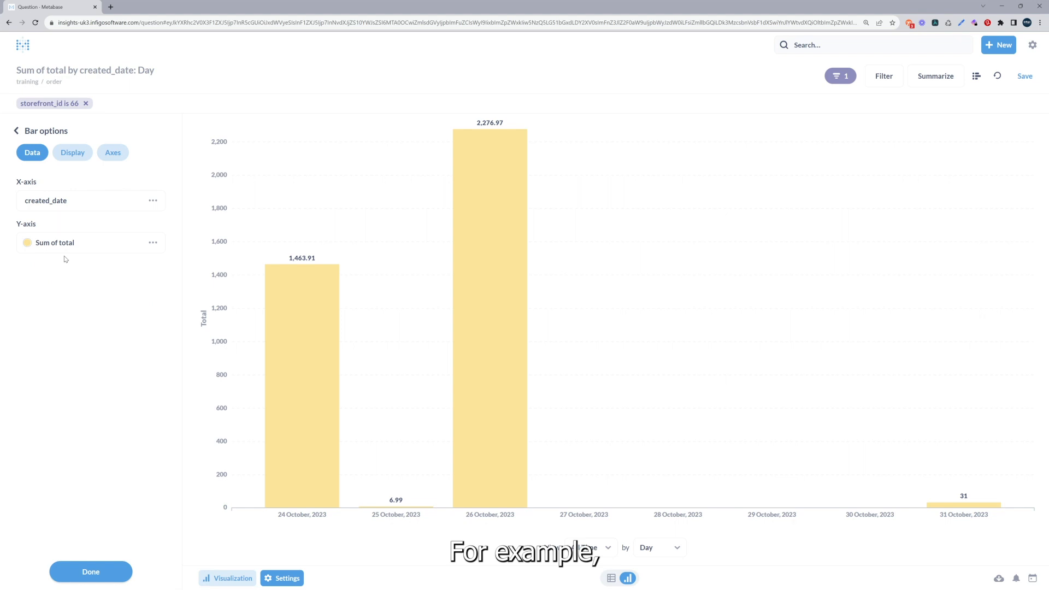
pyautogui.click(27, 243)
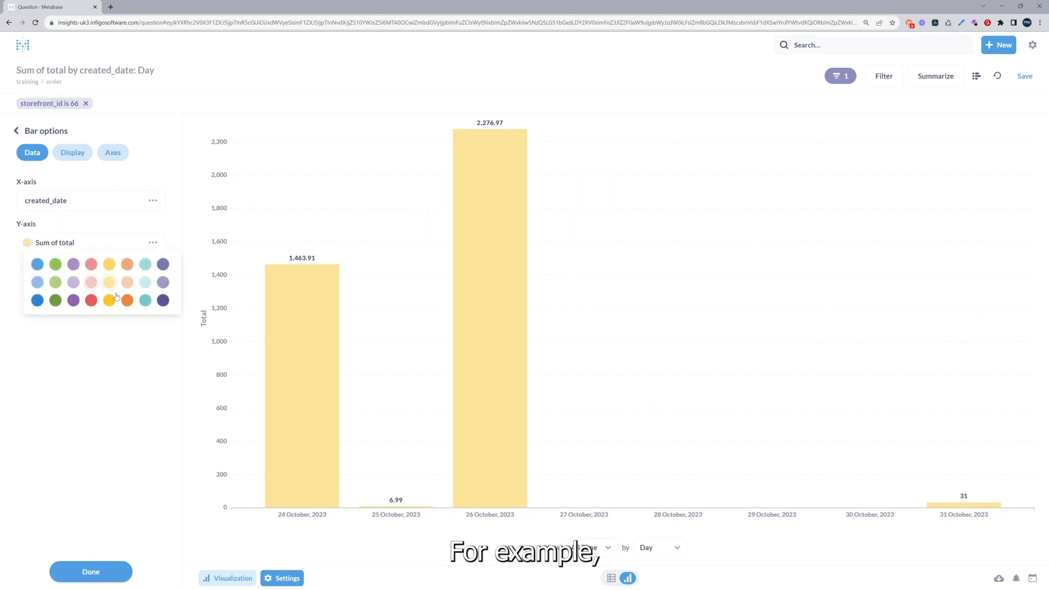
pyautogui.click(163, 282)
pyautogui.click(152, 243)
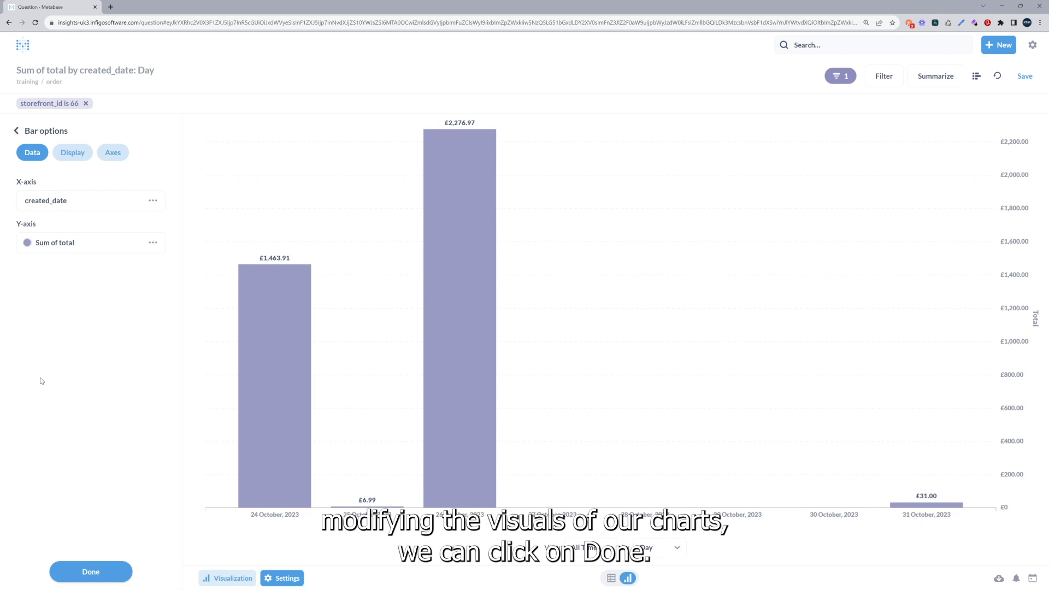
pyautogui.click(86, 578)
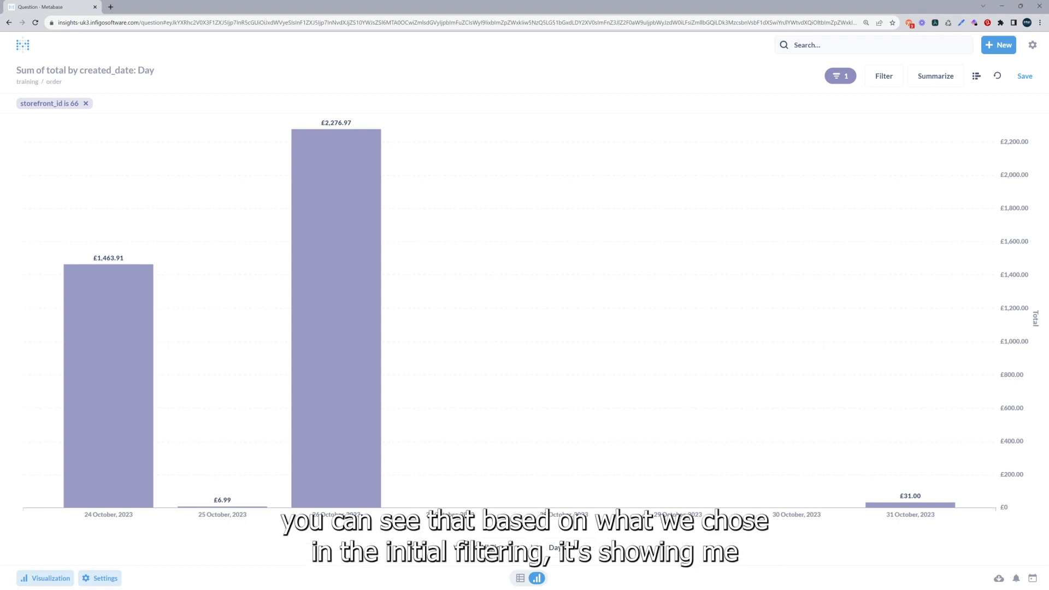
# Check the chart's time range options, change the date grouping to Week, and refresh the results.
pyautogui.click(490, 550)
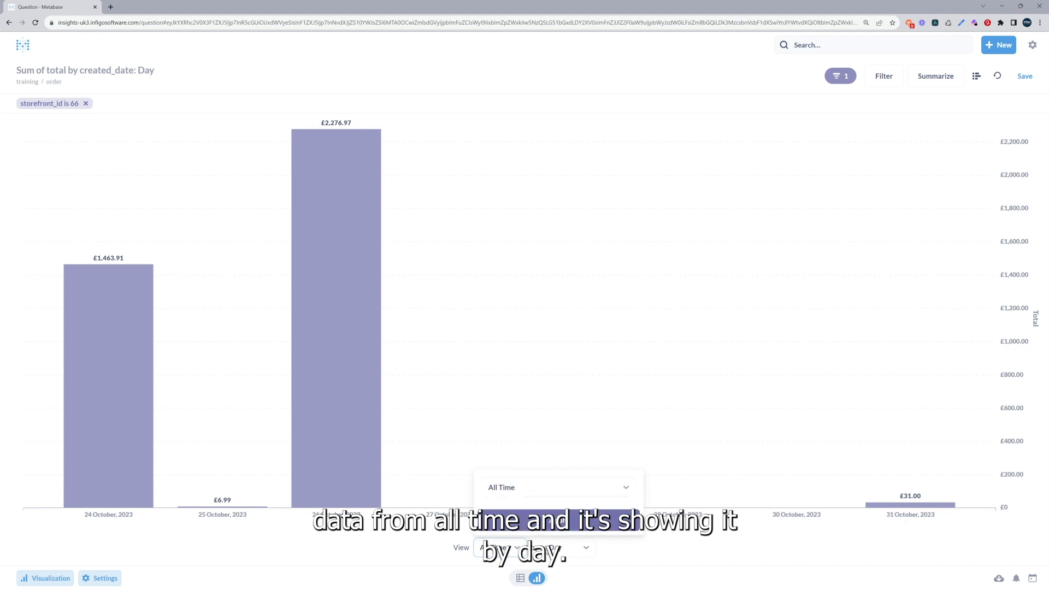
pyautogui.click(567, 549)
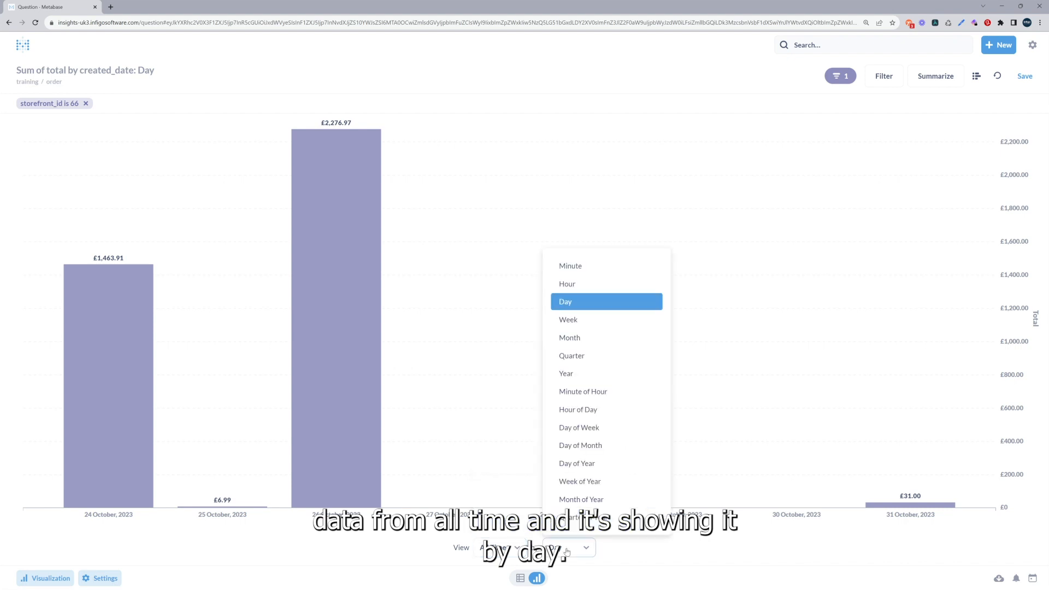
pyautogui.click(461, 551)
pyautogui.click(568, 548)
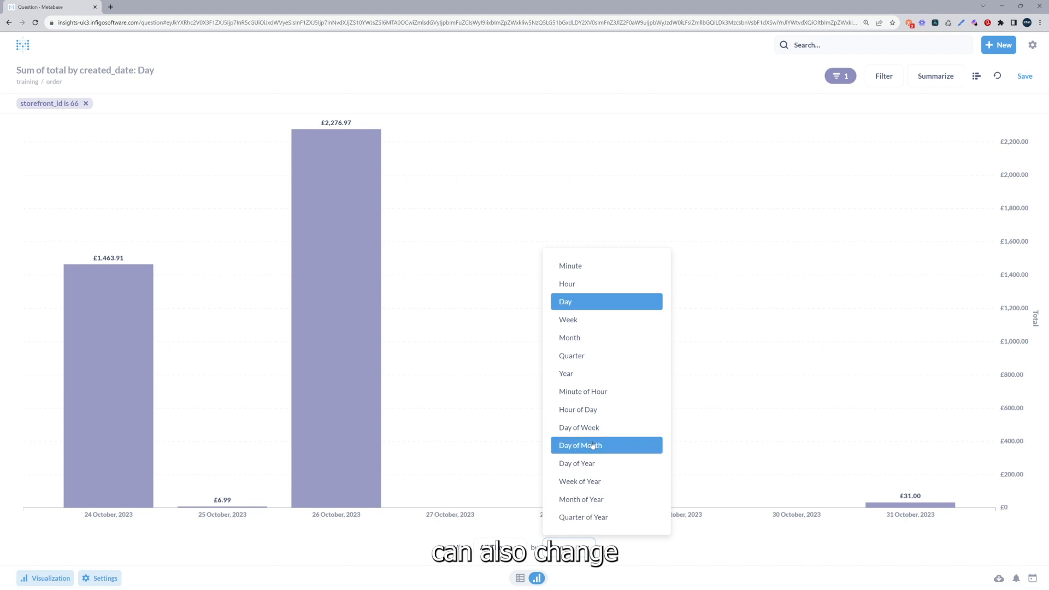
pyautogui.click(574, 324)
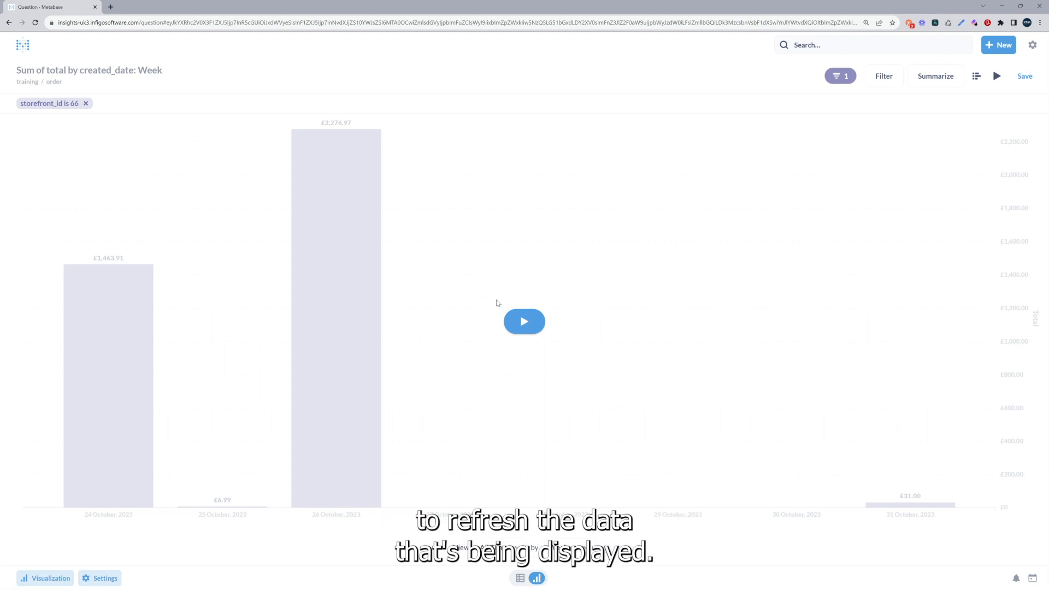
pyautogui.click(529, 321)
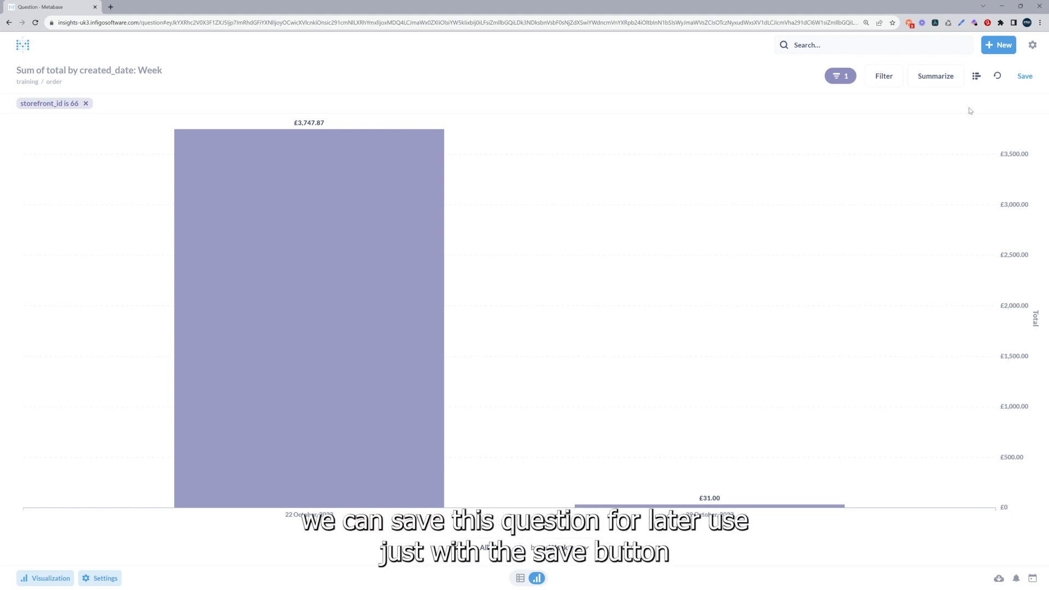
# Save the weekly question in the personal collection under its suggested name.
pyautogui.click(1024, 76)
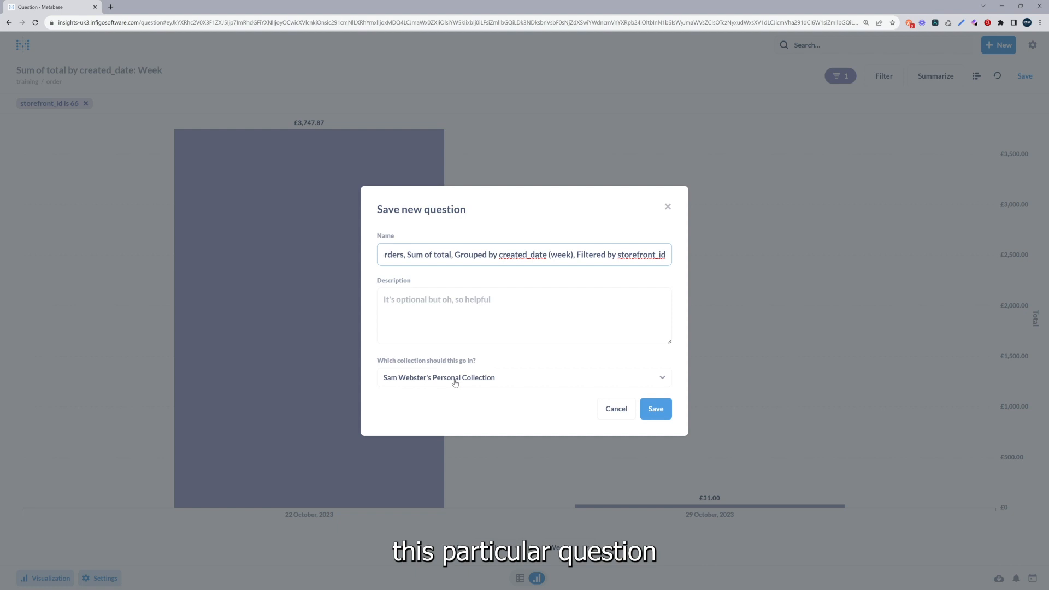
pyautogui.click(657, 408)
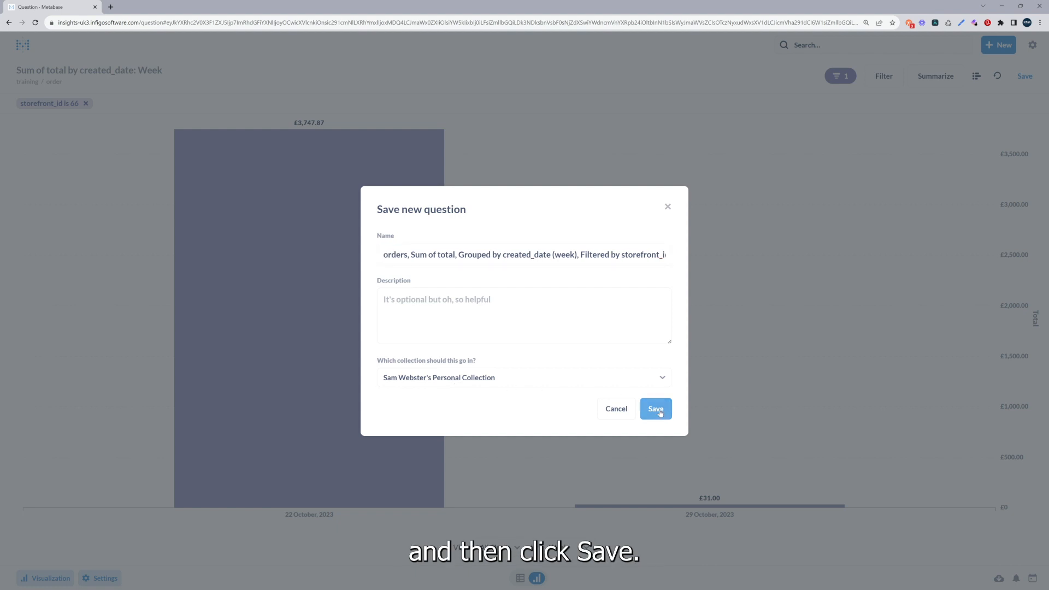